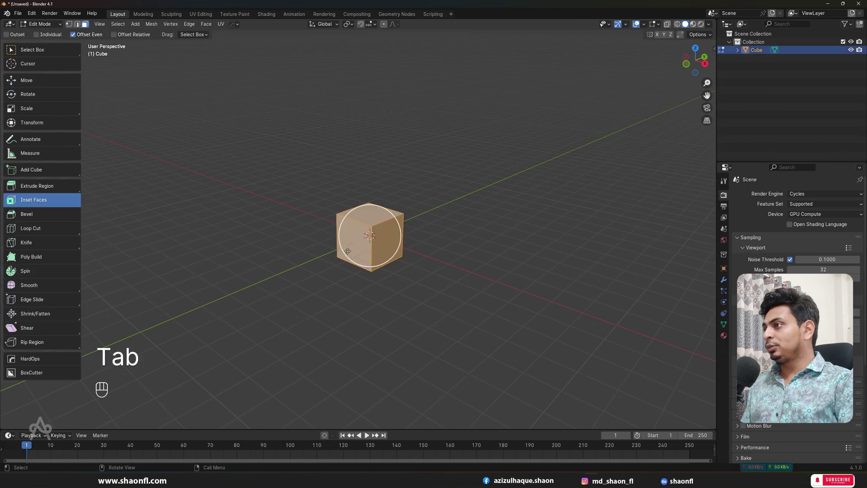
# Step: Activate the Inset Faces tool for the cube in Edit Mode
pyautogui.moveTo(318, 222); pyautogui.dragTo(308, 220)
pyautogui.click(38, 185)
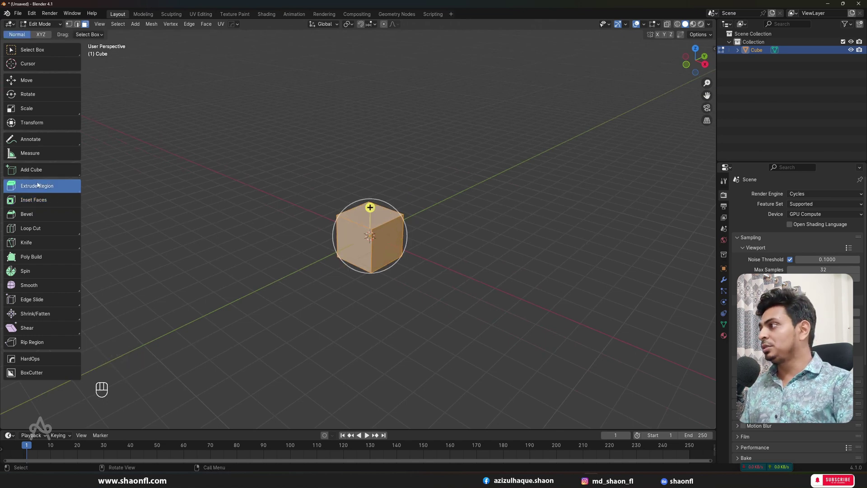
pyautogui.click(39, 190)
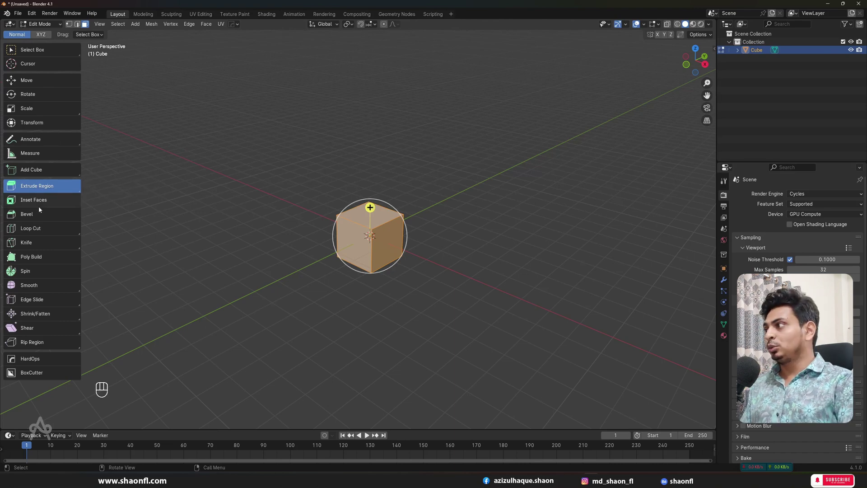
pyautogui.click(40, 205)
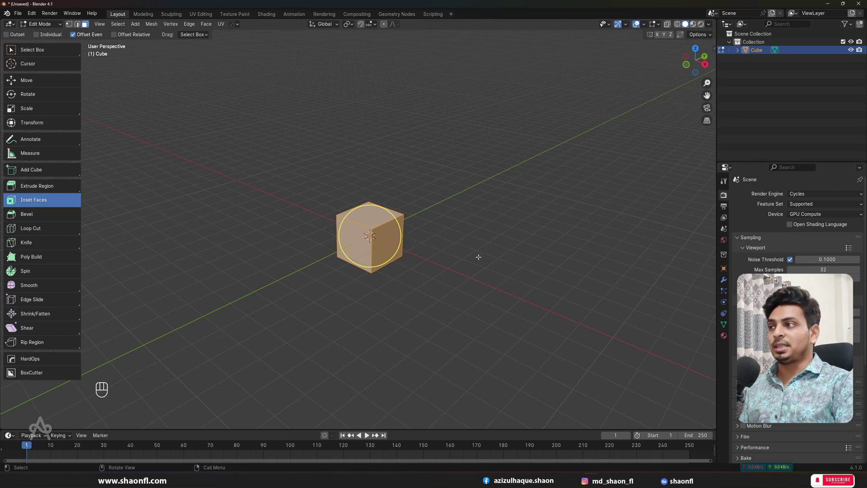
pyautogui.scroll(6, 413, 255)
pyautogui.moveTo(429, 248)
pyautogui.keyDown('alt'); pyautogui.mouseDown()
pyautogui.moveTo(442, 248)
pyautogui.moveTo(414, 247)
pyautogui.mouseUp(); pyautogui.keyUp('alt')
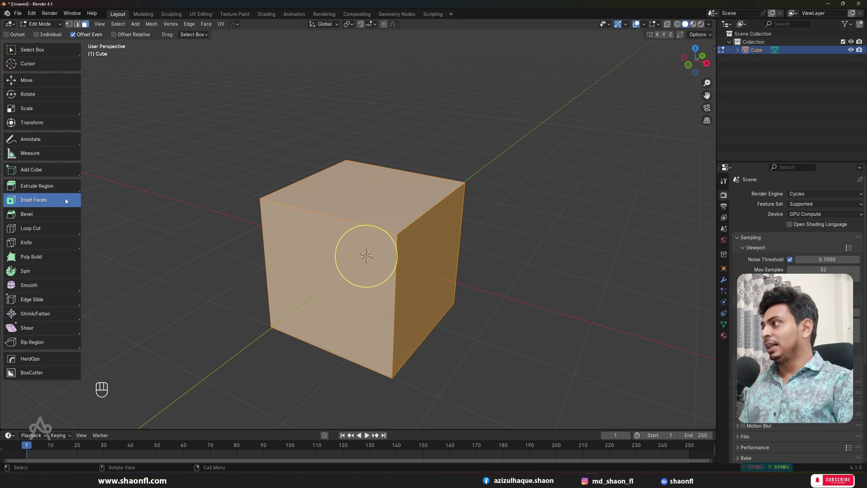
# Step: Try selecting individual faces of the cube, ending with only the top face selected
pyautogui.click(360, 191)
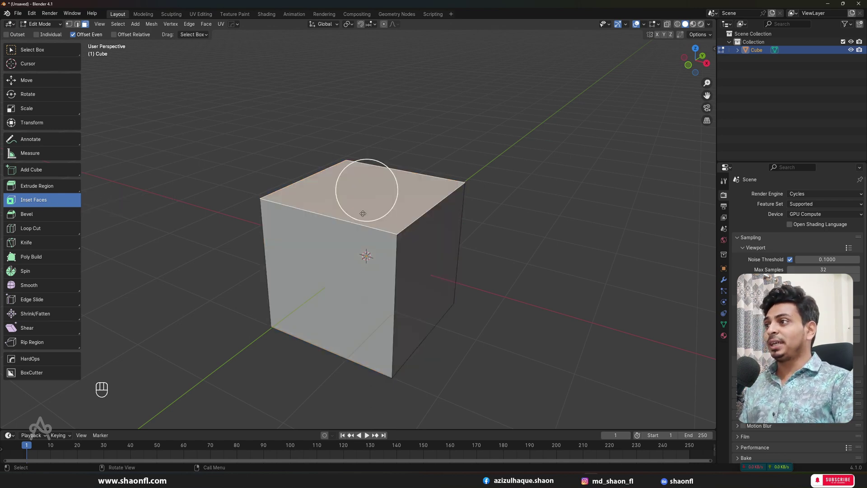
pyautogui.keyDown('alt'); pyautogui.moveTo(363, 213); pyautogui.dragTo(366, 228); pyautogui.keyUp('alt')
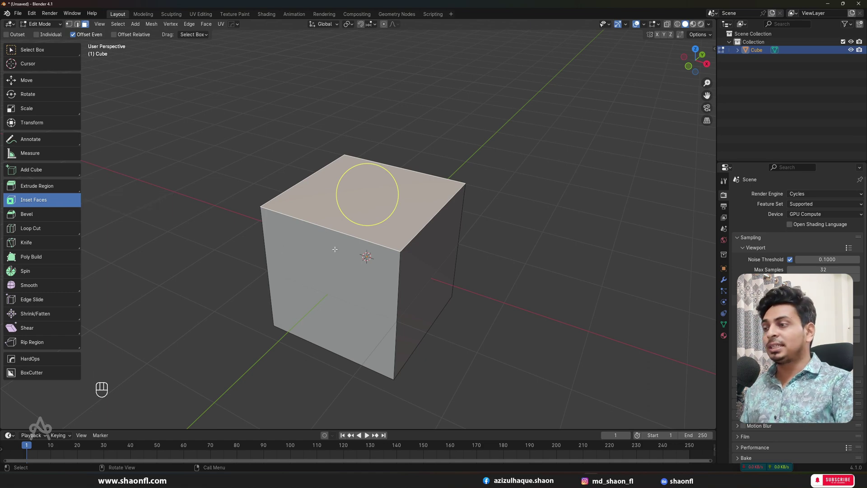
pyautogui.scroll(-4, 328, 257)
pyautogui.keyDown('alt'); pyautogui.moveTo(328, 258); pyautogui.dragTo(351, 245); pyautogui.keyUp('alt')
pyautogui.scroll(5, 350, 245)
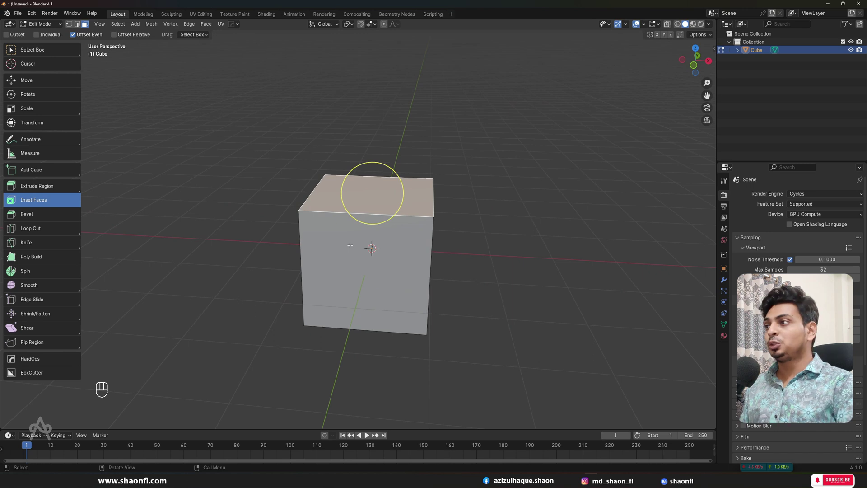
pyautogui.moveTo(384, 257)
pyautogui.keyDown('alt'); pyautogui.mouseDown()
pyautogui.moveTo(450, 251)
pyautogui.moveTo(400, 264)
pyautogui.moveTo(382, 244)
pyautogui.mouseUp(); pyautogui.keyUp('alt')
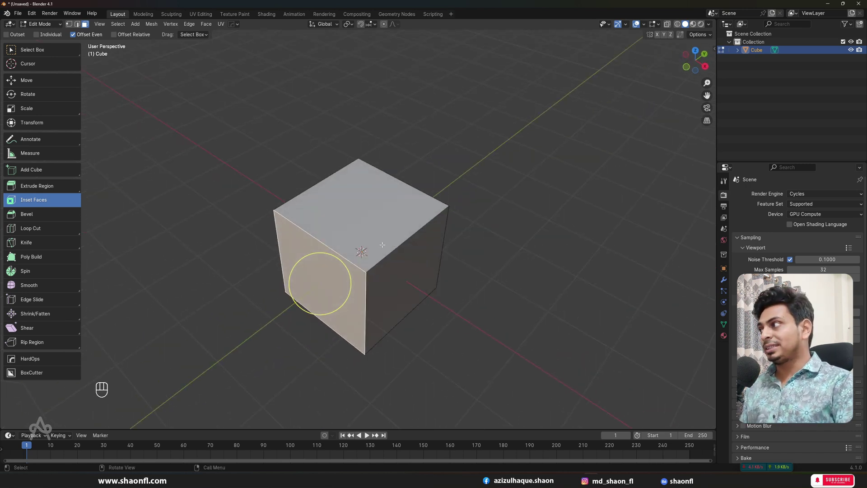
pyautogui.click(372, 220)
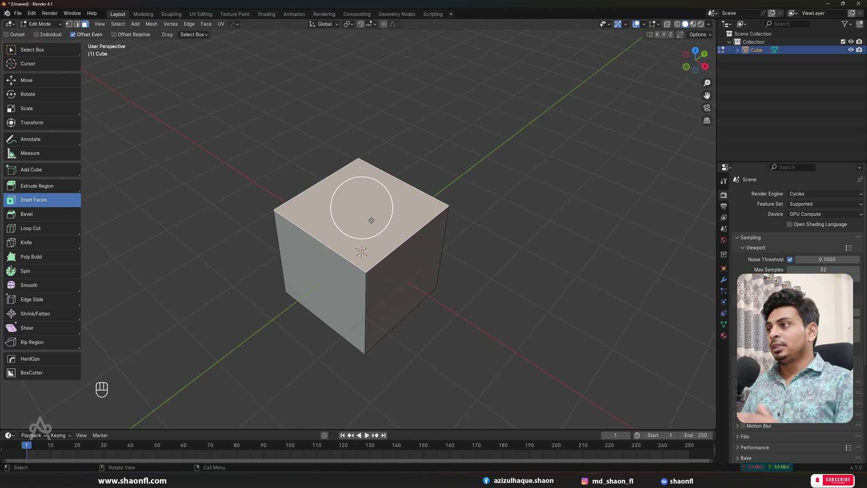
pyautogui.keyDown('alt'); pyautogui.moveTo(318, 270); pyautogui.dragTo(319, 266); pyautogui.keyUp('alt')
pyautogui.click(356, 286)
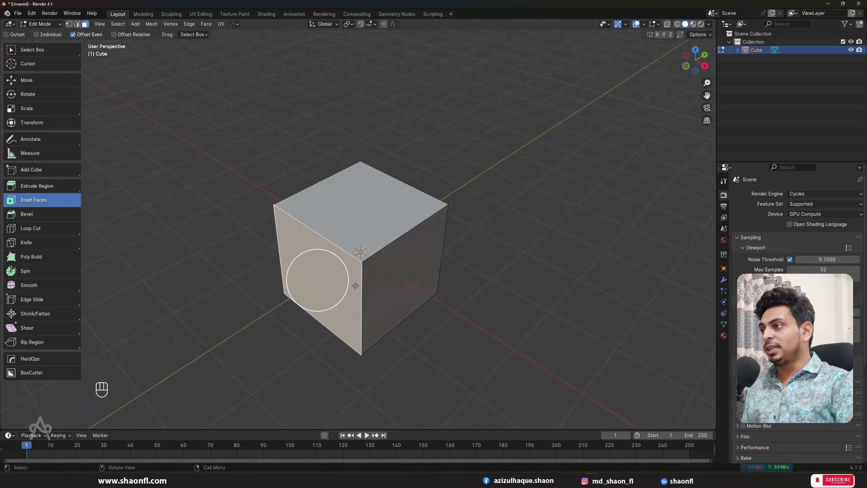
pyautogui.click(394, 282)
pyautogui.click(383, 204)
# Step: Inset the cube's top face by about 0.2 m with the operation's settings expanded, and undo the inset
pyautogui.moveTo(384, 203)
pyautogui.keyDown('alt'); pyautogui.mouseDown()
pyautogui.moveTo(380, 212)
pyautogui.moveTo(380, 193)
pyautogui.moveTo(373, 195)
pyautogui.moveTo(408, 188)
pyautogui.moveTo(371, 203)
pyautogui.mouseUp(); pyautogui.keyUp('alt')
pyautogui.scroll(2, 380, 212)
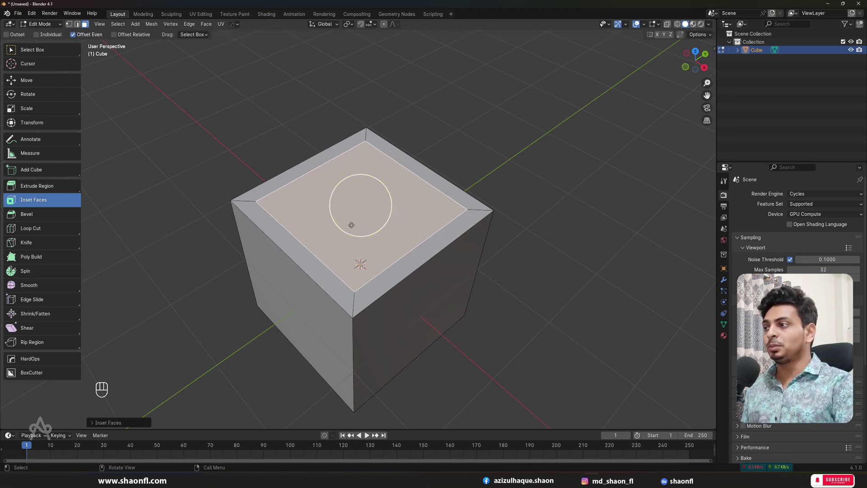
pyautogui.scroll(-1, 319, 272)
pyautogui.click(131, 422)
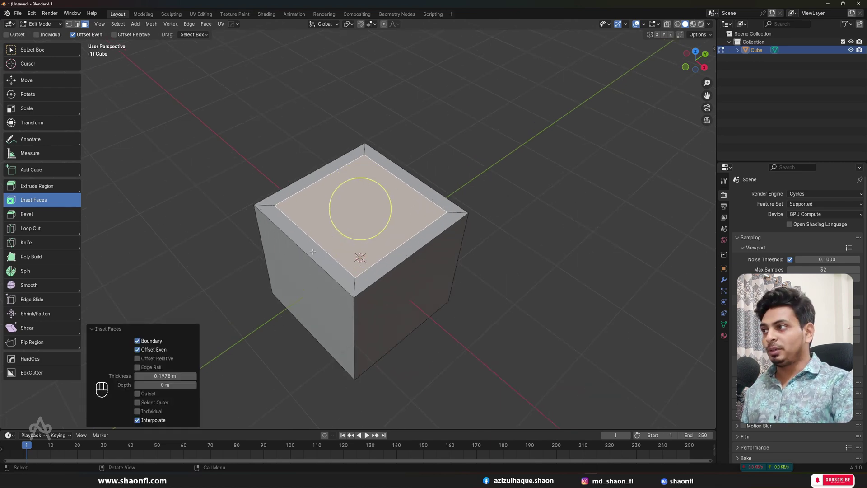
pyautogui.hotkey('ctrl', 'z')
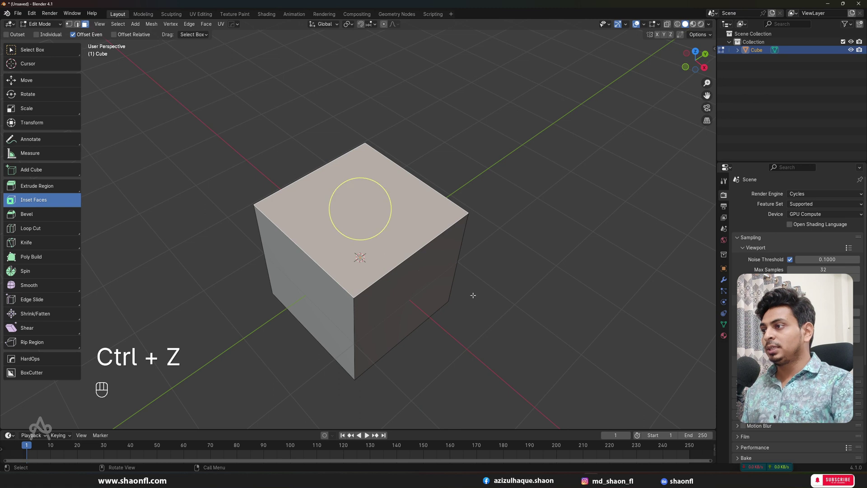
# Step: Inset the cube's top face and set the inset thickness to 0.092 m
pyautogui.moveTo(385, 193); pyautogui.dragTo(344, 232)
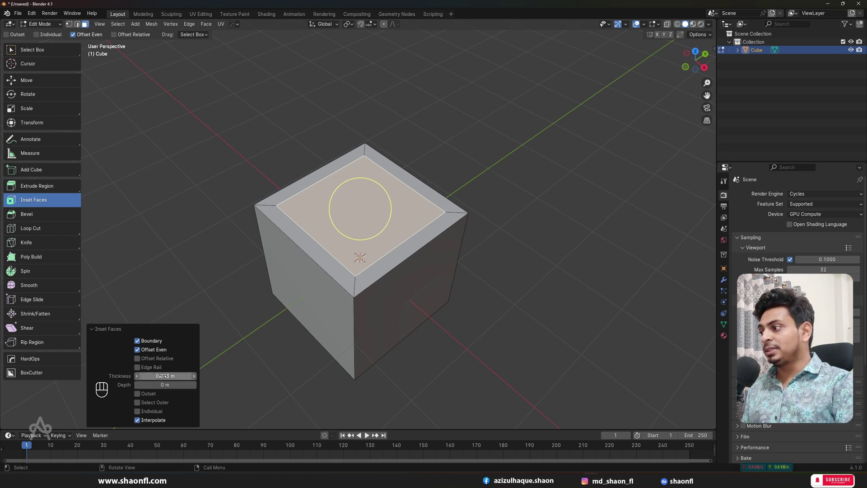
pyautogui.moveTo(164, 376)
pyautogui.mouseDown()
pyautogui.moveTo(151, 376)
pyautogui.moveTo(181, 376)
pyautogui.moveTo(149, 375)
pyautogui.moveTo(165, 376)
pyautogui.mouseUp()
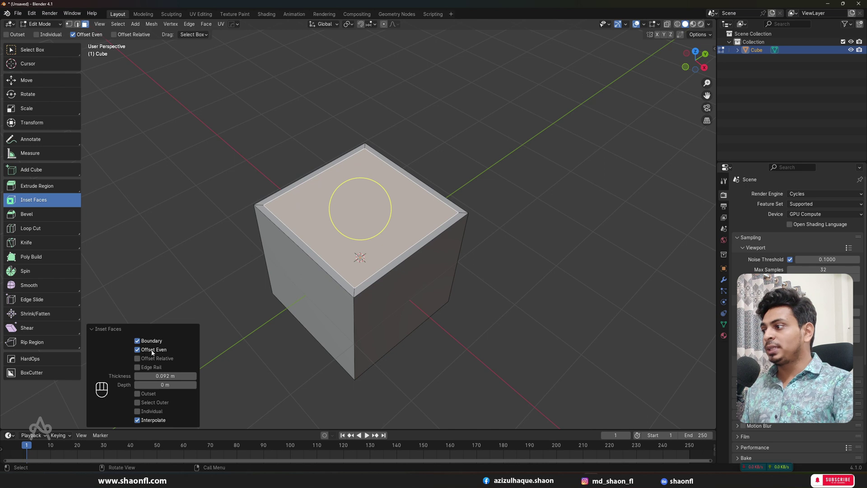
# Step: Turn Offset Even off and back on, and Offset Relative on and back off, to compare their effect on the inset
pyautogui.click(137, 349)
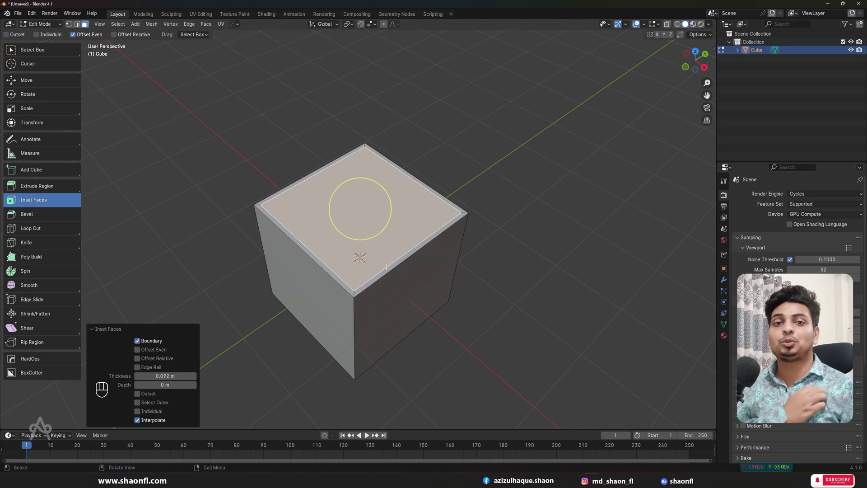
pyautogui.click(137, 349)
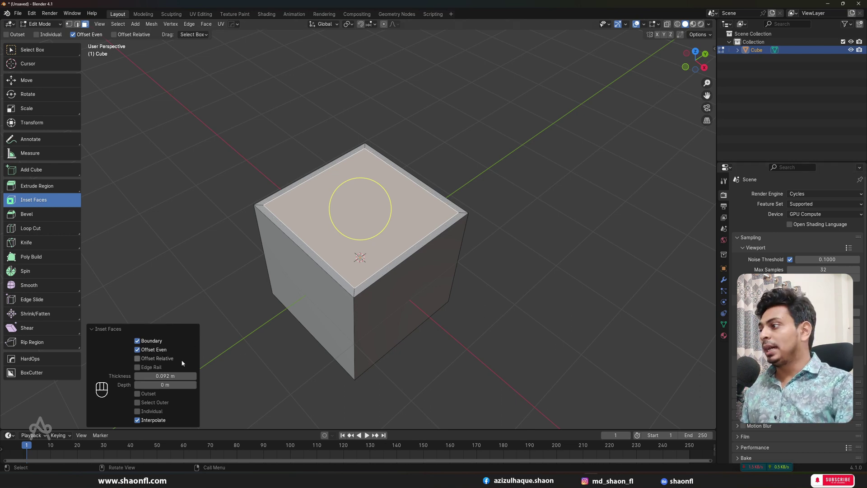
pyautogui.click(153, 359)
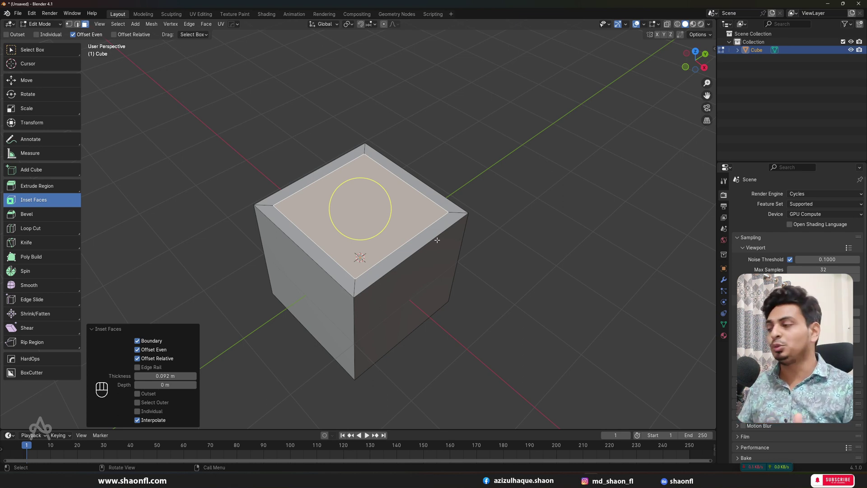
pyautogui.click(160, 359)
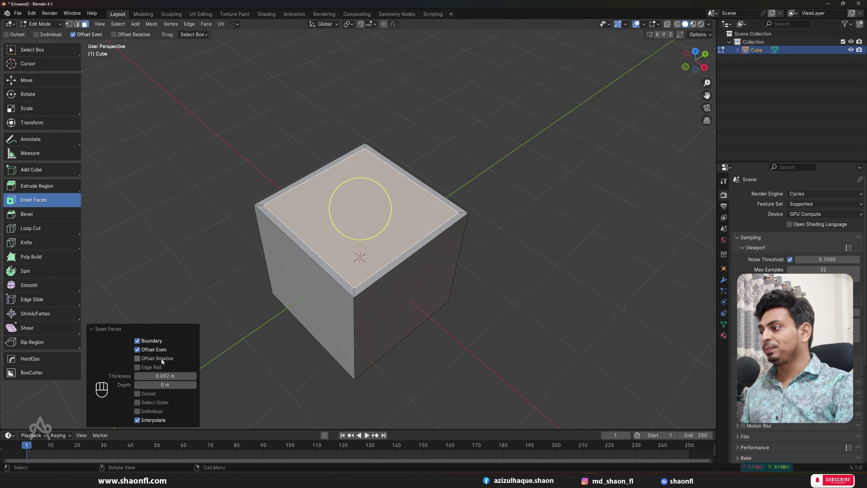
# Step: Set the top-face inset's thickness to 0.564 m and its depth to 0.761 m
pyautogui.moveTo(174, 385); pyautogui.dragTo(239, 385)
pyautogui.moveTo(407, 284); pyautogui.dragTo(418, 248, button='middle')
pyautogui.moveTo(172, 384)
pyautogui.mouseDown()
pyautogui.moveTo(129, 385)
pyautogui.moveTo(158, 375)
pyautogui.moveTo(206, 385)
pyautogui.moveTo(178, 384)
pyautogui.mouseUp()
pyautogui.scroll(-4, 378, 301)
pyautogui.keyDown('alt'); pyautogui.moveTo(358, 305); pyautogui.dragTo(351, 271); pyautogui.keyUp('alt')
pyautogui.scroll(5, 327, 219)
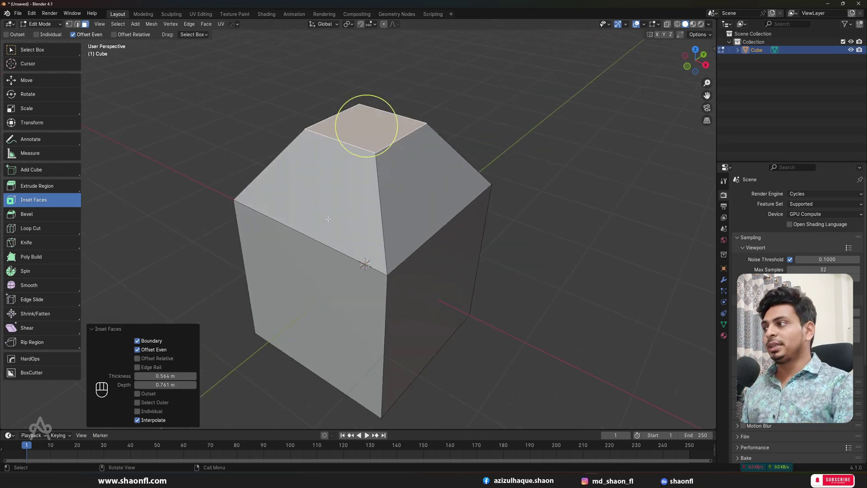
# Step: Enable Outset for the top-face inset to compare the shape, and disable it again
pyautogui.click(137, 393)
pyautogui.scroll(-4, 356, 309)
pyautogui.moveTo(356, 310); pyautogui.dragTo(350, 287, button='middle')
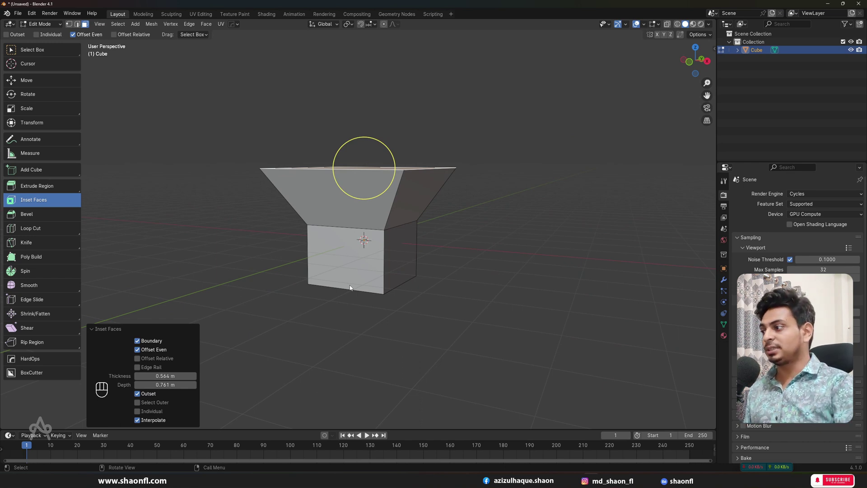
pyautogui.click(149, 395)
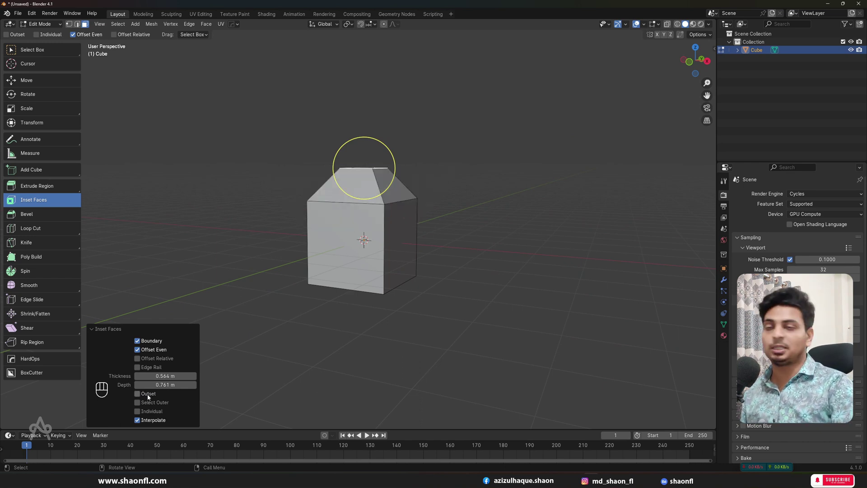
# Step: Undo the tapered inset on the cube's top face
pyautogui.scroll(2, 381, 226)
pyautogui.keyDown('alt'); pyautogui.moveTo(381, 226); pyautogui.dragTo(384, 232, button='middle'); pyautogui.keyUp('alt')
pyautogui.hotkey('ctrl', 'z')
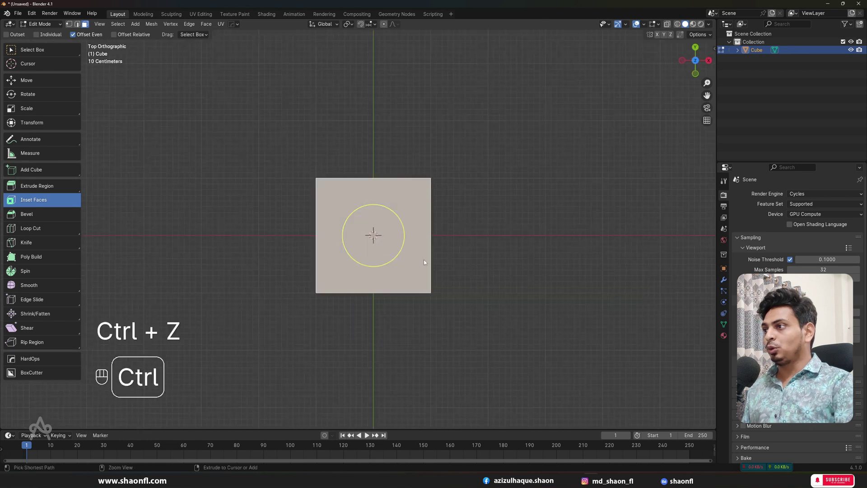
pyautogui.hotkey('ctrl', 'z')
# Step: Inset the cube's top face by about 0.19 m
pyautogui.keyDown('alt'); pyautogui.moveTo(423, 259); pyautogui.dragTo(385, 206, button='middle'); pyautogui.keyUp('alt')
pyautogui.scroll(-1, 385, 205)
pyautogui.moveTo(386, 196); pyautogui.dragTo(343, 225)
pyautogui.scroll(2, 336, 231)
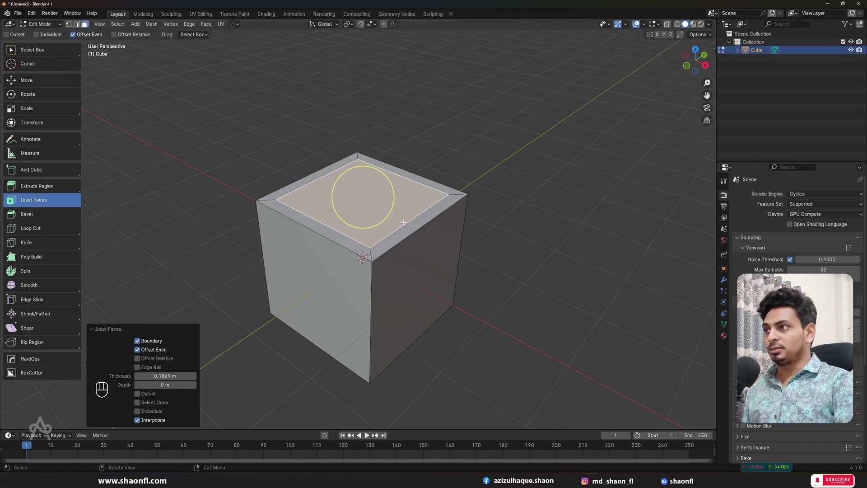
pyautogui.moveTo(403, 222); pyautogui.dragTo(370, 165, button='middle')
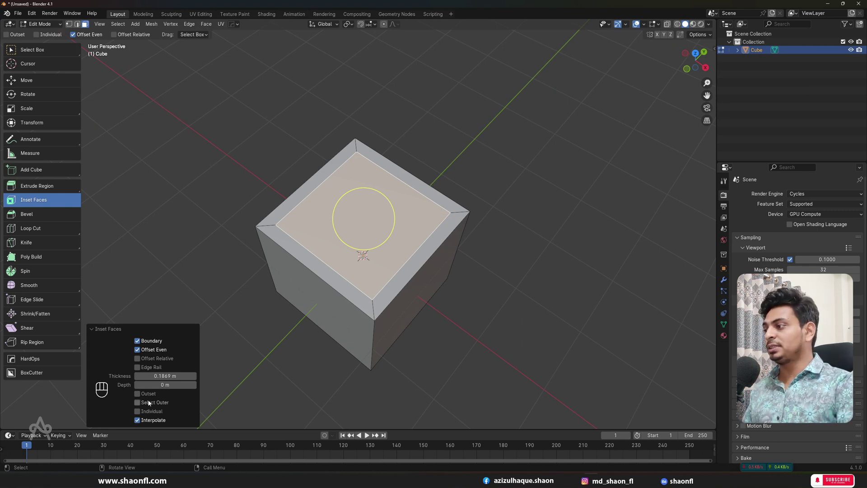
pyautogui.scroll(4, 430, 239)
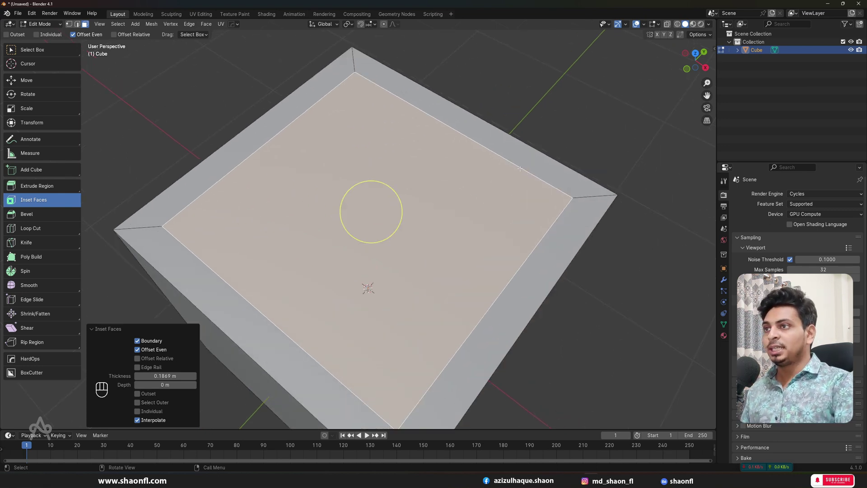
pyautogui.scroll(-2, 498, 201)
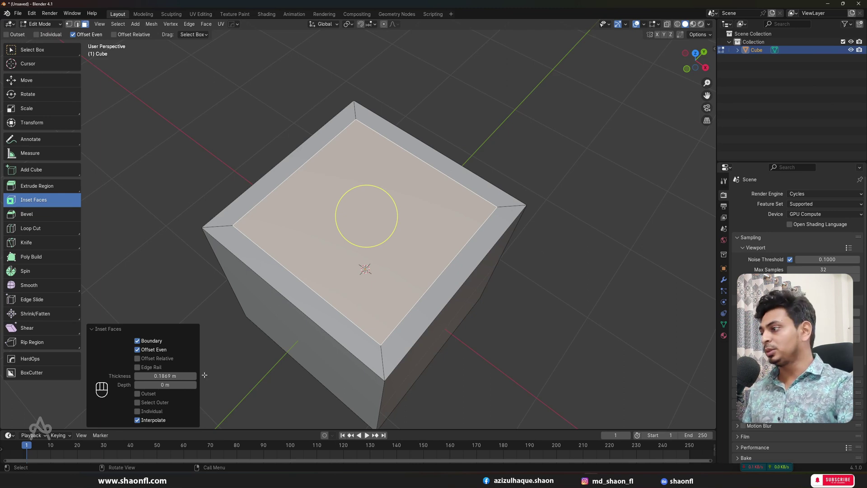
# Step: Enable Select Outer and Individual in the settings of the top-face inset
pyautogui.click(137, 402)
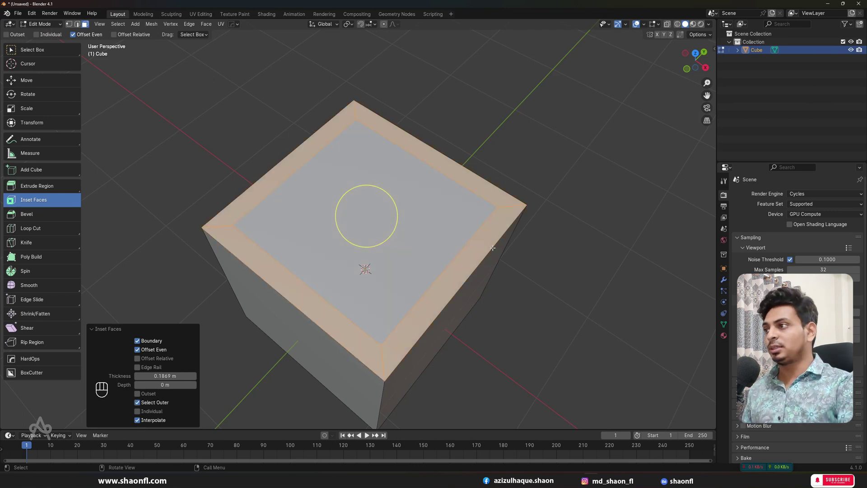
pyautogui.moveTo(359, 355); pyautogui.dragTo(505, 286, button='middle')
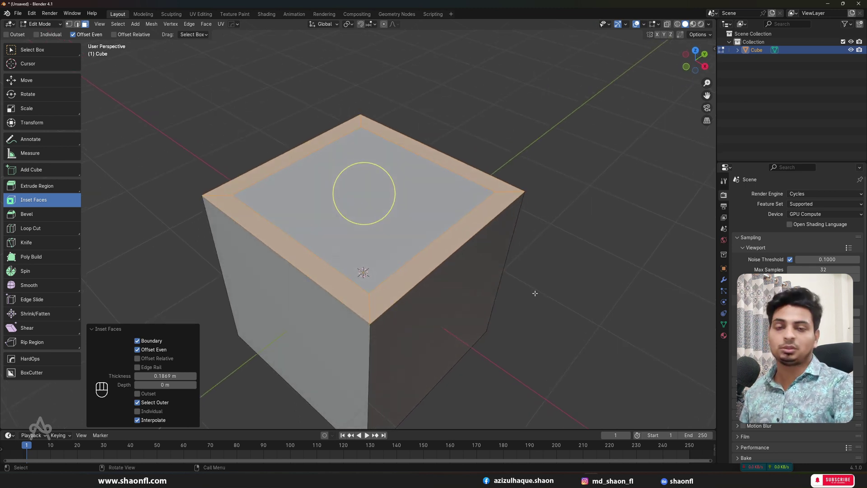
pyautogui.click(149, 413)
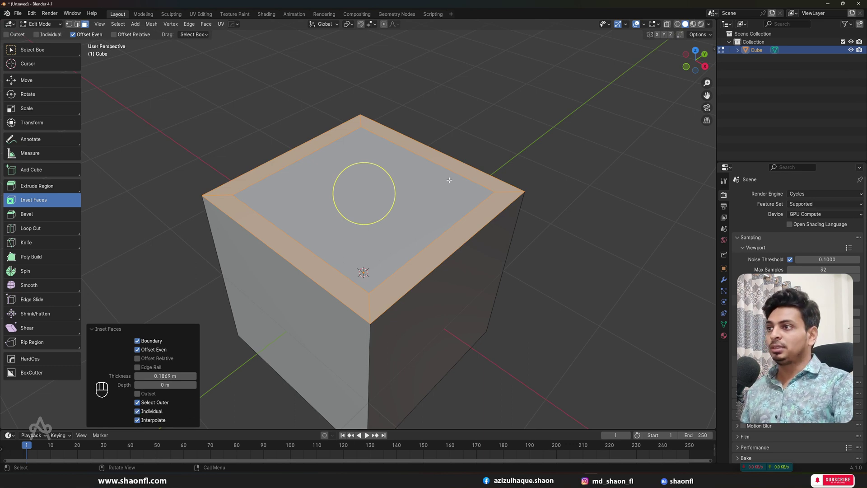
pyautogui.scroll(-3, 459, 299)
# Step: Clear the face selection and undo the inset made with Select Outer and Individual
pyautogui.click(501, 308)
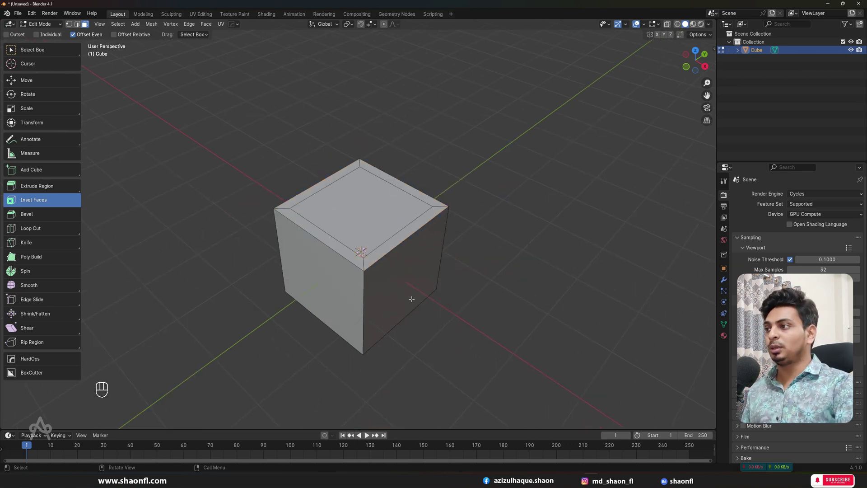
pyautogui.scroll(2, 409, 297)
pyautogui.scroll(-3, 411, 299)
pyautogui.hotkey('ctrl', 'z')
pyautogui.hotkey('ctrl', 'z')
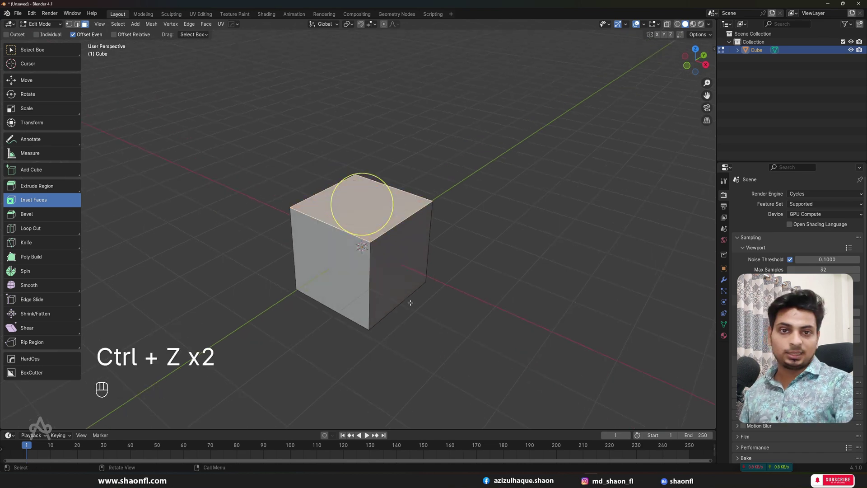
# Step: Select the two adjacent side faces of the cube together
pyautogui.keyDown('alt'); pyautogui.moveTo(393, 325); pyautogui.dragTo(415, 265); pyautogui.keyUp('alt')
pyautogui.click(334, 266)
pyautogui.keyDown('shift'); pyautogui.click(389, 250); pyautogui.keyUp('shift')
pyautogui.keyDown('shift'); pyautogui.click(378, 251); pyautogui.keyUp('shift')
pyautogui.click(345, 272)
pyautogui.keyDown('shift'); pyautogui.click(390, 274); pyautogui.keyUp('shift')
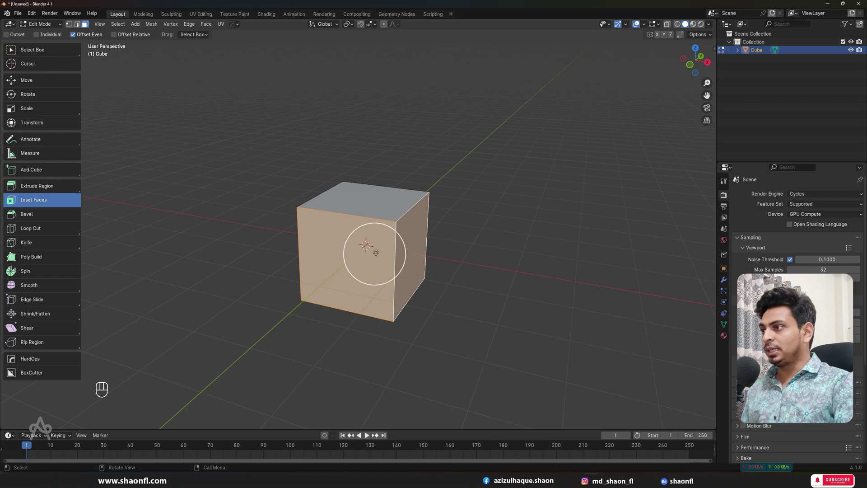
# Step: Inset the two selected side faces by about 0.215 m and enable Individual so each face is inset separately
pyautogui.moveTo(375, 253); pyautogui.dragTo(337, 265)
pyautogui.scroll(2, 360, 277)
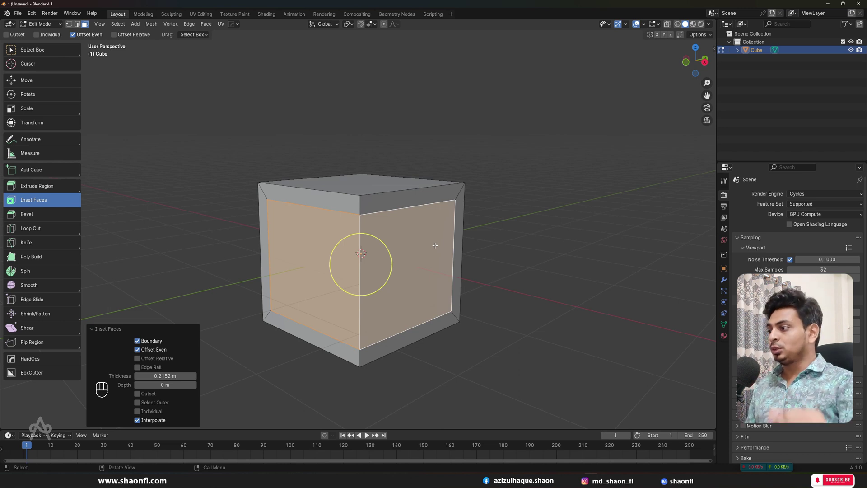
pyautogui.keyDown('alt'); pyautogui.moveTo(361, 245); pyautogui.dragTo(214, 344); pyautogui.keyUp('alt')
pyautogui.click(137, 410)
pyautogui.keyDown('alt'); pyautogui.moveTo(364, 253); pyautogui.dragTo(422, 286); pyautogui.keyUp('alt')
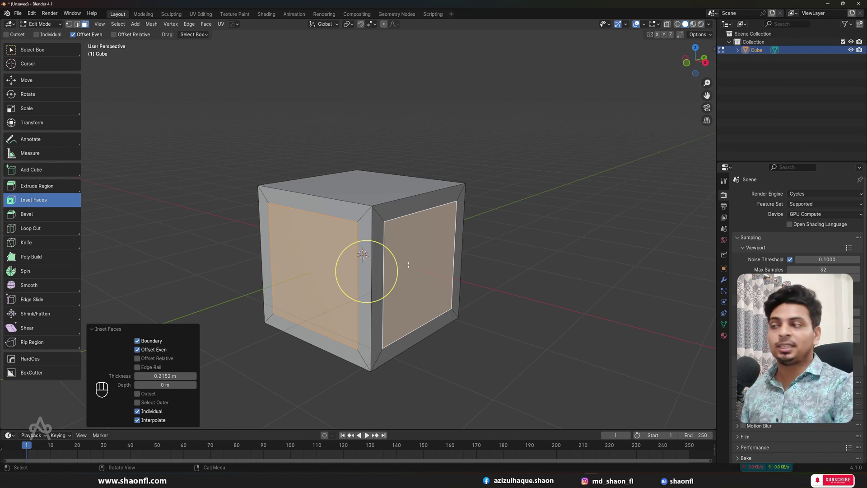
# Step: Select the four frame faces surrounding the inset on the cube's right-hand side face
pyautogui.keyDown('alt'); pyautogui.moveTo(396, 251); pyautogui.dragTo(333, 228); pyautogui.keyUp('alt')
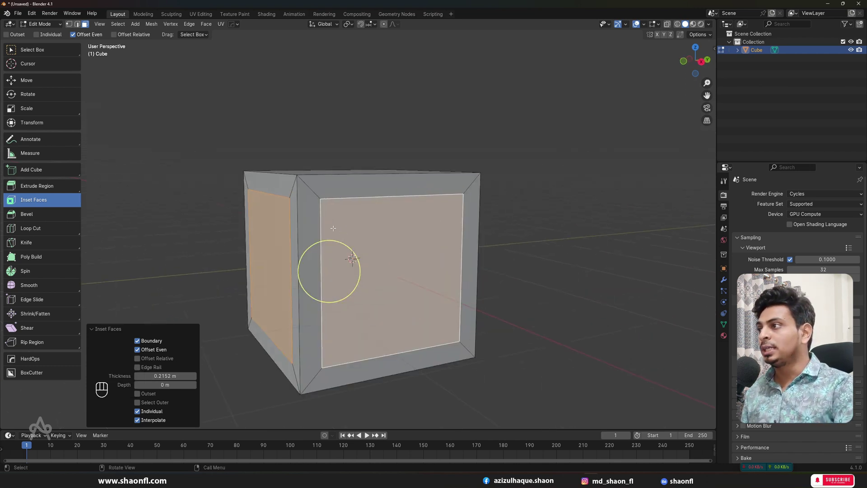
pyautogui.click(309, 212)
pyautogui.keyDown('shift'); pyautogui.click(397, 185); pyautogui.keyUp('shift')
pyautogui.keyDown('shift'); pyautogui.click(468, 236); pyautogui.keyUp('shift')
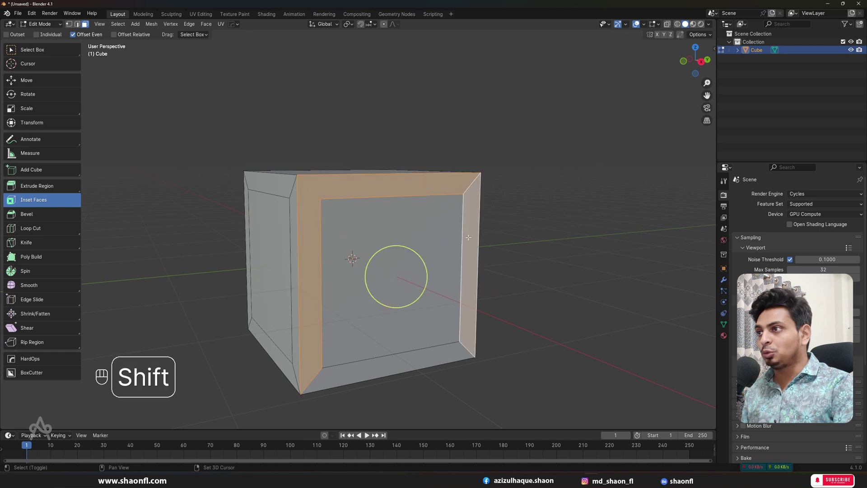
pyautogui.keyDown('shift'); pyautogui.click(369, 372); pyautogui.keyUp('shift')
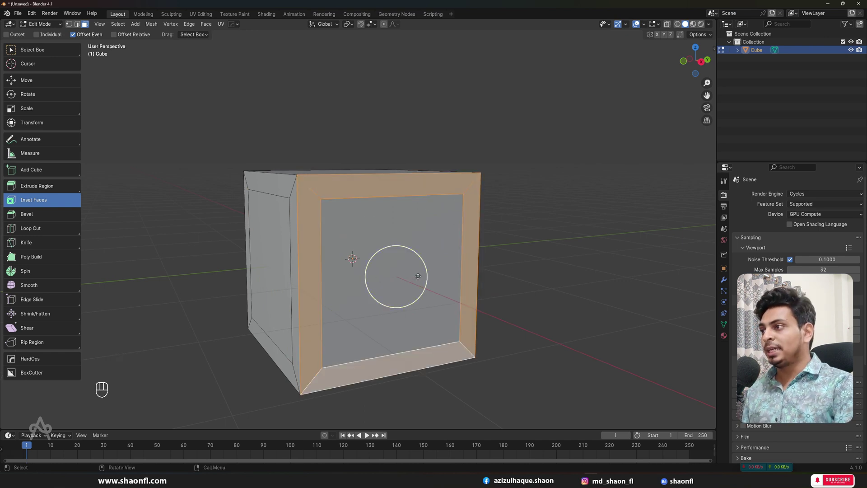
# Step: Inset the four selected frame faces by about 0.072 m and enable Individual so each gets its own inset
pyautogui.moveTo(418, 277); pyautogui.dragTo(409, 277)
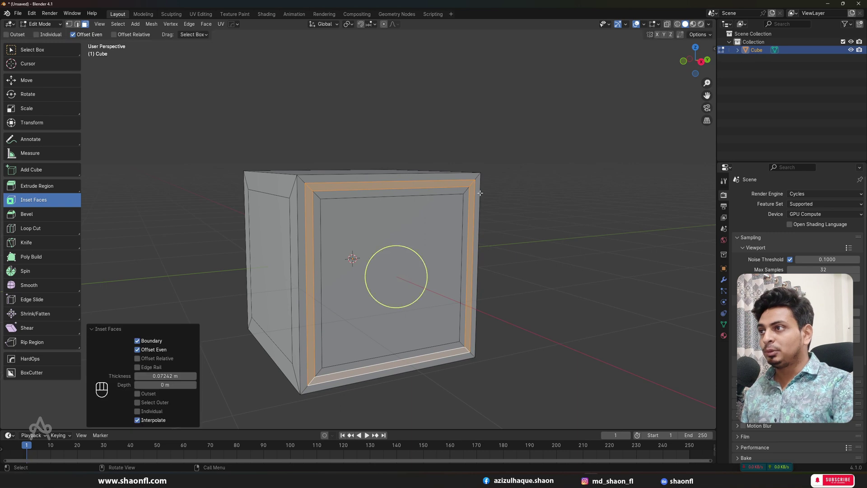
pyautogui.scroll(2, 480, 193)
pyautogui.keyDown('shift'); pyautogui.moveTo(400, 206); pyautogui.dragTo(435, 172, button='middle'); pyautogui.keyUp('shift')
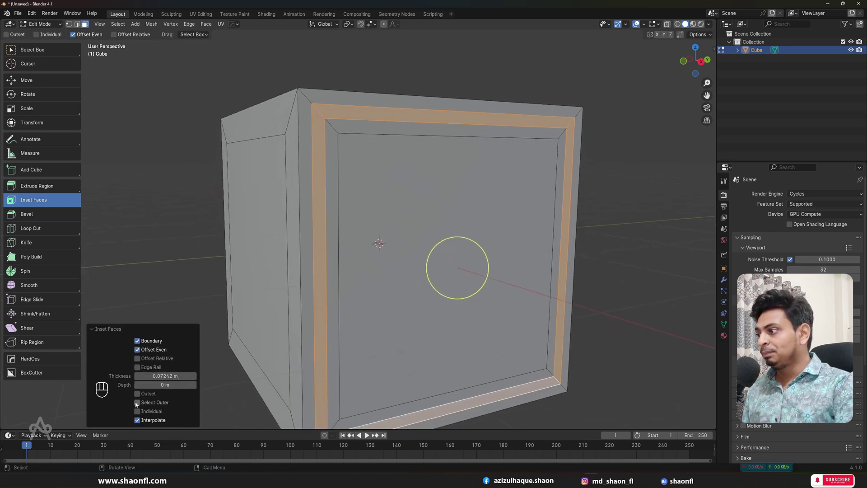
pyautogui.scroll(-3, 308, 343)
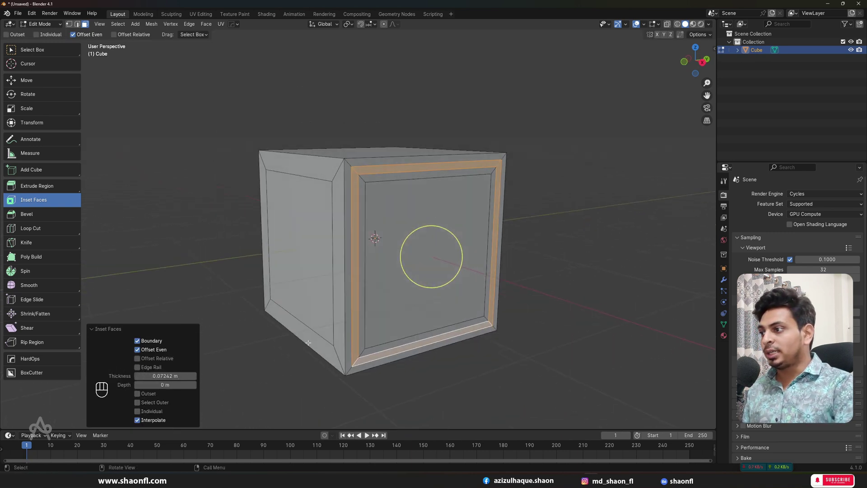
pyautogui.click(152, 414)
pyautogui.scroll(1, 380, 197)
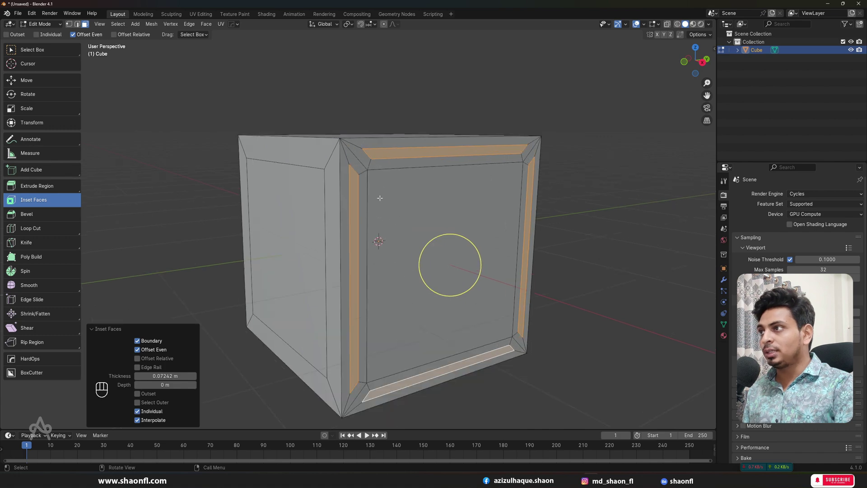
# Step: Extrude the four individually inset strips slightly outward with Extrude Region
pyautogui.keyDown('alt'); pyautogui.moveTo(435, 151); pyautogui.dragTo(445, 168, button='middle'); pyautogui.keyUp('alt')
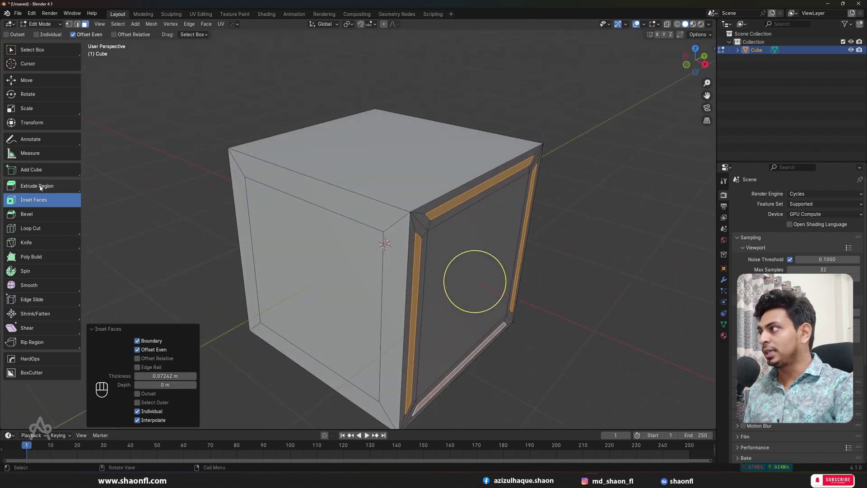
pyautogui.click(40, 187)
pyautogui.moveTo(499, 293); pyautogui.dragTo(512, 300)
# Step: Examine the extruded strips on the cube's side in Object Mode and Edit Mode from several angles
pyautogui.press('Tab')
pyautogui.scroll(-4, 565, 272)
pyautogui.keyDown('alt'); pyautogui.moveTo(564, 273); pyautogui.dragTo(465, 246, button='middle'); pyautogui.keyUp('alt')
pyautogui.scroll(3, 414, 220)
pyautogui.press('Tab')
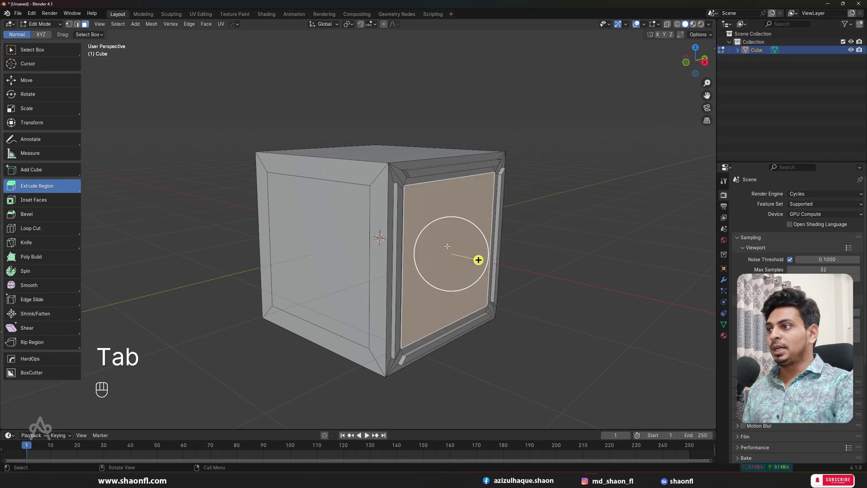
pyautogui.press('Tab')
pyautogui.keyDown('alt'); pyautogui.moveTo(447, 246); pyautogui.dragTo(388, 259, button='middle'); pyautogui.keyUp('alt')
pyautogui.scroll(-4, 373, 274)
# Step: Undo the most recent actions on the inset cube
pyautogui.hotkey('ctrl', 'z')
pyautogui.hotkey('ctrl', 'z')
pyautogui.hotkey('ctrl', 'z')
pyautogui.hotkey('ctrl', 'z')
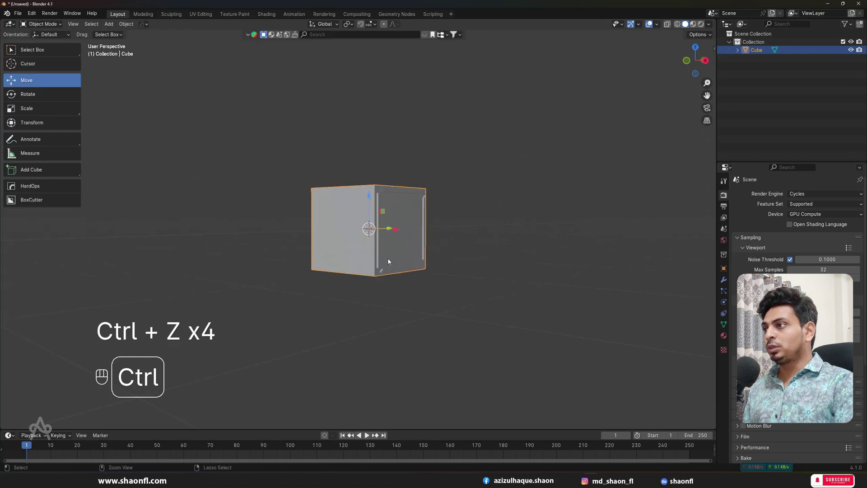
pyautogui.hotkey('ctrl', 'z')
pyautogui.hotkey('ctrl', 'z')
# Step: Return to Object Mode and delete the inset cube
pyautogui.press('Tab')
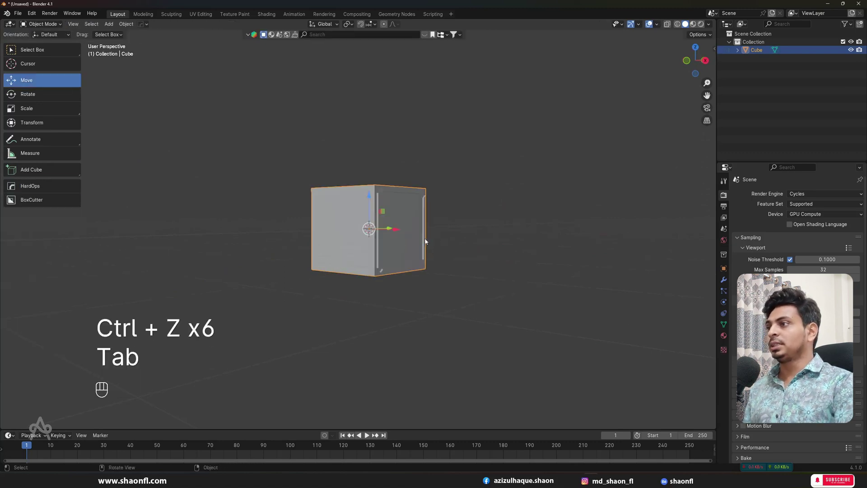
pyautogui.press('x')
pyautogui.click(417, 237)
pyautogui.hotkey('shift', 'a')
pyautogui.moveTo(420, 230)
pyautogui.click(452, 232)
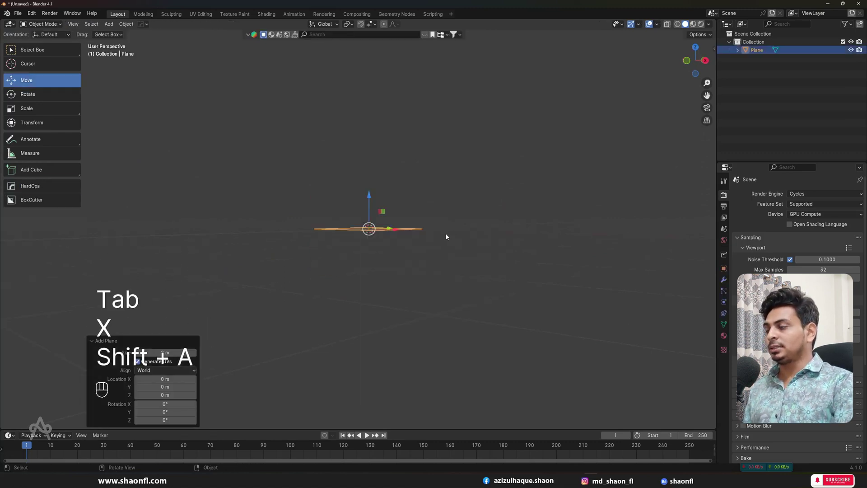
pyautogui.hotkey('ctrl', 'z')
# Step: Add a new cube mesh to the empty scene and enter Edit Mode
pyautogui.hotkey('shift', 'a')
pyautogui.click(466, 240)
pyautogui.press('Tab')
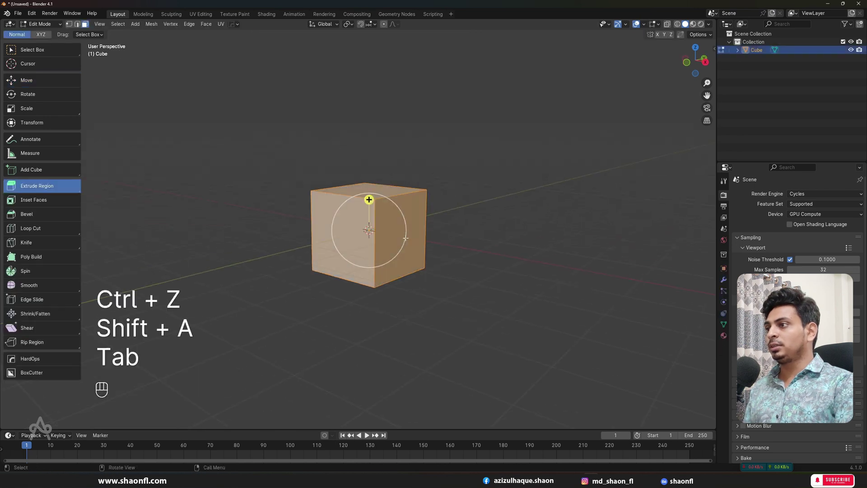
# Step: Delete the bottom face of the new cube
pyautogui.moveTo(466, 243); pyautogui.dragTo(379, 283, button='middle')
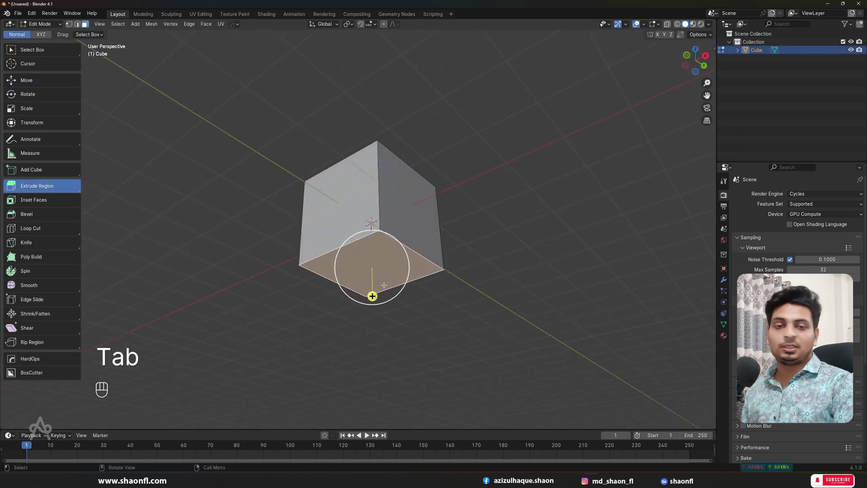
pyautogui.press('x')
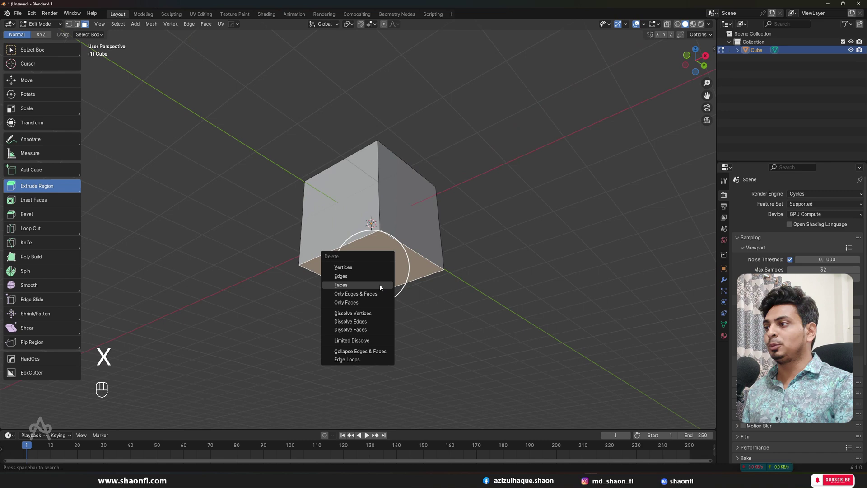
pyautogui.click(341, 285)
# Step: Add two evenly spaced vertical loop cuts that divide the cube's front side into three columns
pyautogui.keyDown('alt'); pyautogui.moveTo(426, 254); pyautogui.dragTo(405, 251, button='middle'); pyautogui.keyUp('alt')
pyautogui.click(396, 241)
pyautogui.hotkey('ctrl', 'r')
pyautogui.scroll(1, 403, 203)
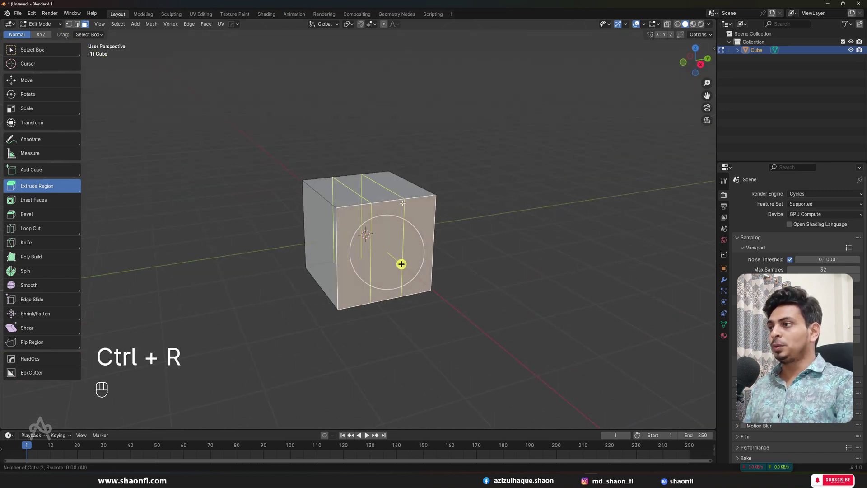
pyautogui.click(403, 203)
pyautogui.rightClick(404, 203)
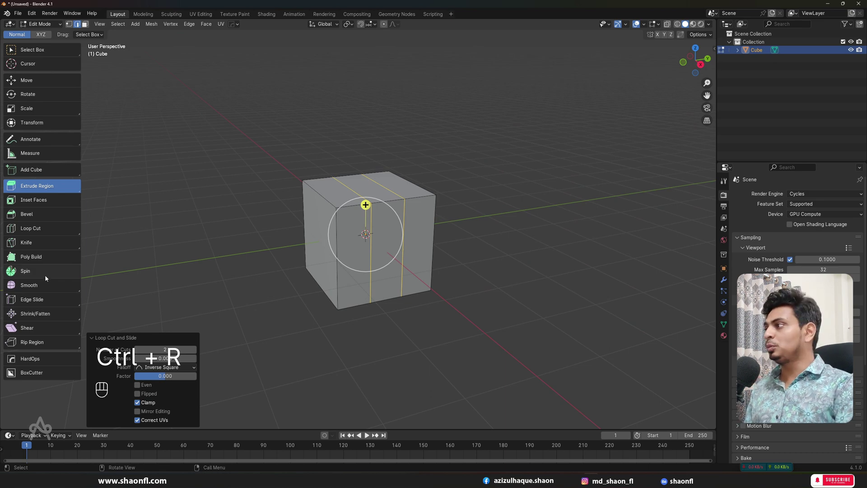
# Step: Add one horizontal loop cut around the cube and slide it toward the top with a factor of about -0.454
pyautogui.hotkey('ctrl', 'r')
pyautogui.click(432, 220)
pyautogui.click(441, 203)
pyautogui.scroll(3, 402, 255)
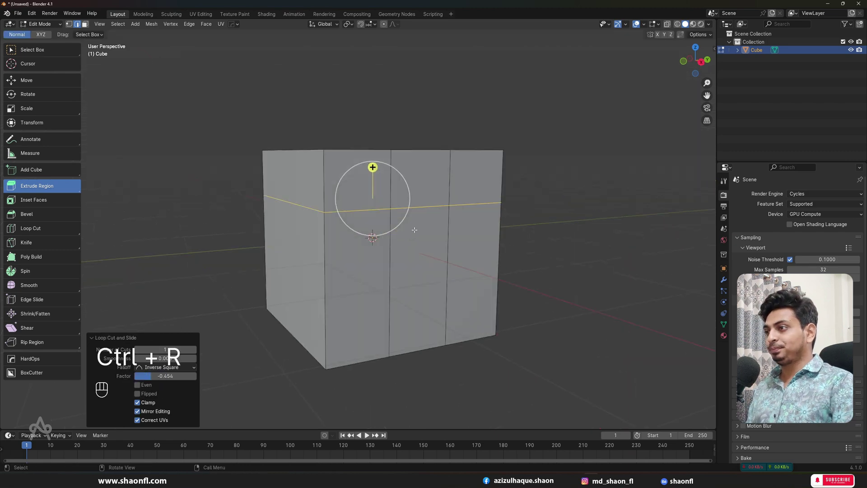
# Step: Switch to face selection and select the three lower faces on the divided side of the cube
pyautogui.scroll(-4, 402, 256)
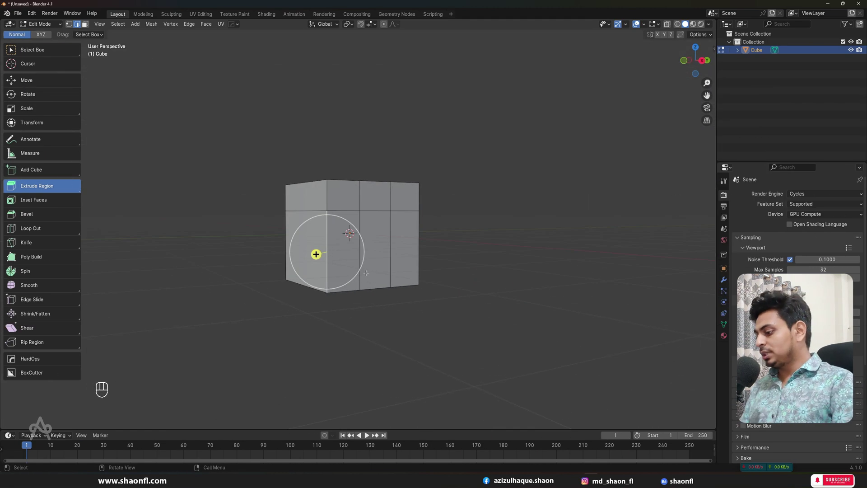
pyautogui.press('3')
pyautogui.keyDown('shift'); pyautogui.click(356, 251); pyautogui.keyUp('shift')
pyautogui.keyDown('shift'); pyautogui.click(376, 253); pyautogui.keyUp('shift')
pyautogui.scroll(2, 376, 253)
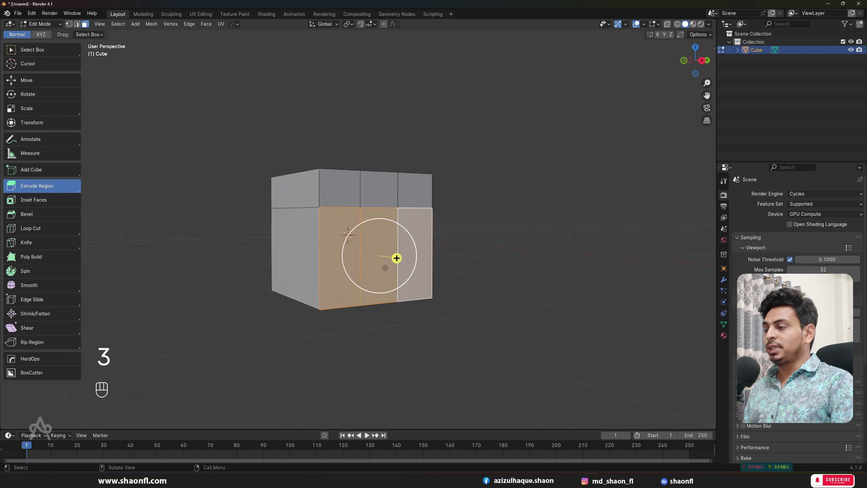
pyautogui.keyDown('shift'); pyautogui.click(402, 264); pyautogui.keyUp('shift')
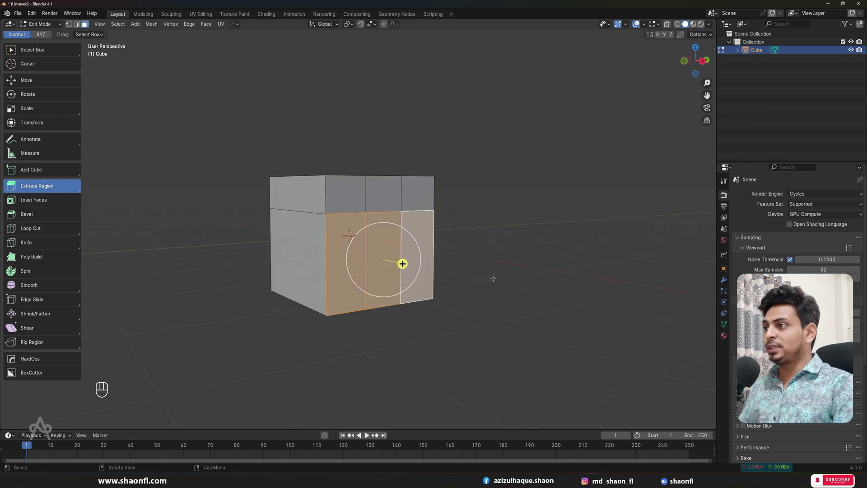
# Step: Inset the three selected lower faces by about 0.11 m with Individual enabled
pyautogui.press('i')
pyautogui.rightClick(515, 284)
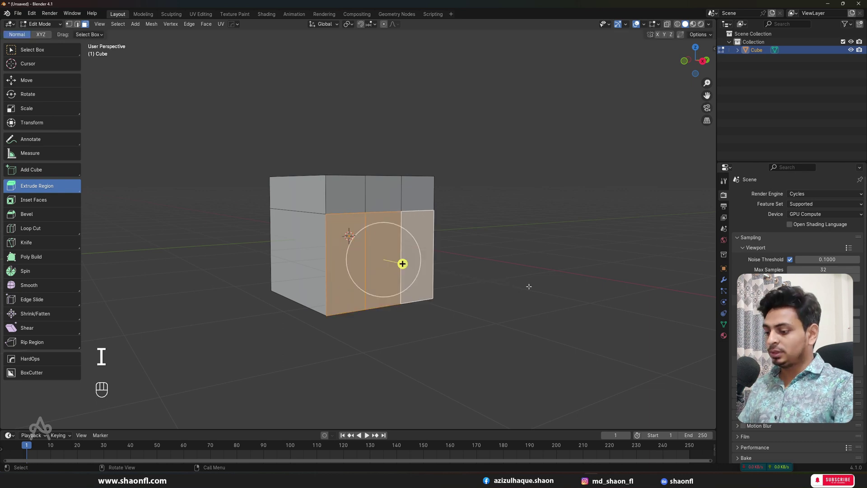
pyautogui.press('i')
pyautogui.click(520, 286)
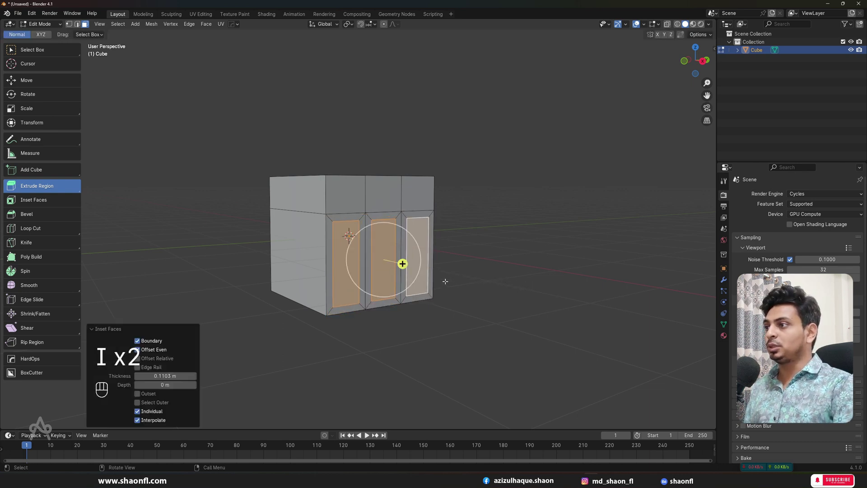
# Step: Examine the three individual insets on the cube's divided side from several angles
pyautogui.scroll(2, 445, 284)
pyautogui.keyDown('alt'); pyautogui.keyDown('shift'); pyautogui.moveTo(445, 288); pyautogui.dragTo(445, 257); pyautogui.keyUp('shift'); pyautogui.keyUp('alt')
pyautogui.keyDown('alt'); pyautogui.moveTo(352, 241); pyautogui.dragTo(367, 262); pyautogui.keyUp('alt')
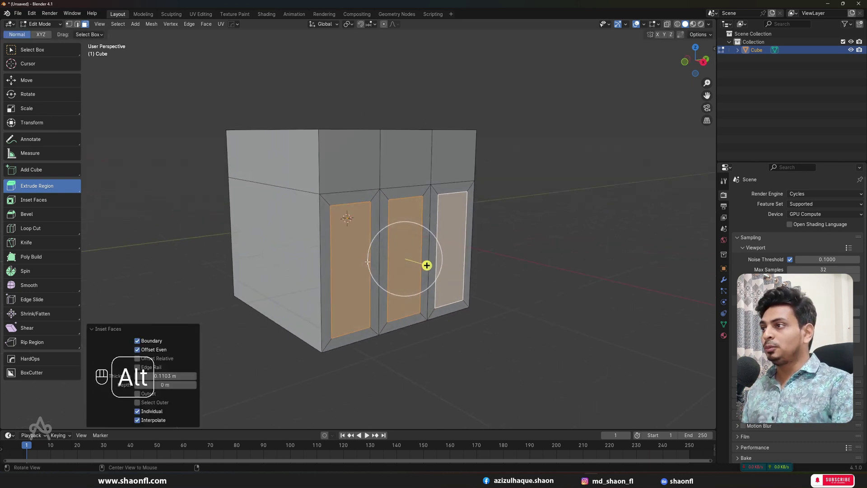
pyautogui.scroll(-4, 439, 302)
pyautogui.keyDown('alt'); pyautogui.moveTo(439, 302); pyautogui.dragTo(371, 291); pyautogui.keyUp('alt')
pyautogui.scroll(4, 424, 267)
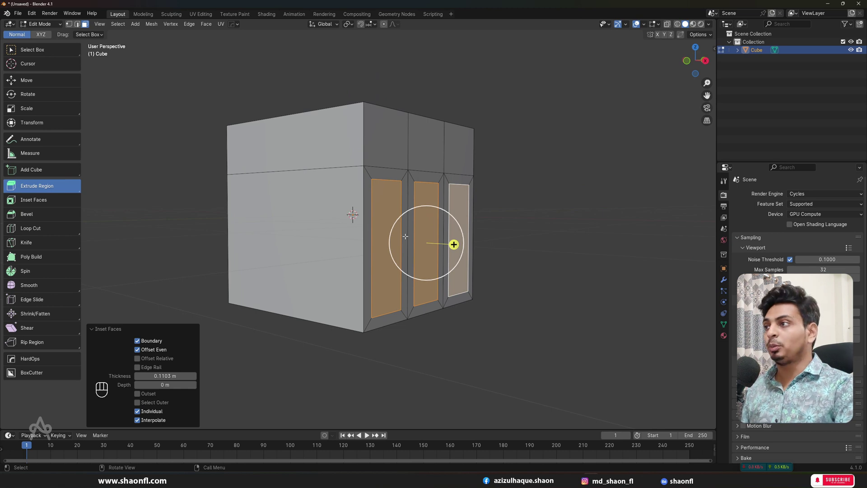
pyautogui.scroll(2, 373, 209)
pyautogui.scroll(-1, 373, 208)
pyautogui.keyDown('alt'); pyautogui.moveTo(396, 202); pyautogui.dragTo(374, 205); pyautogui.keyUp('alt')
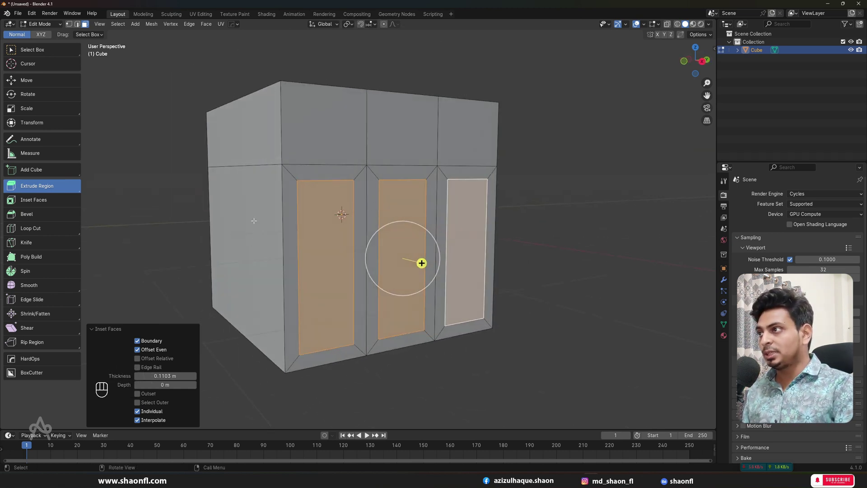
# Step: Undo the individual insets of the three lower faces and reset their selection
pyautogui.hotkey('ctrl', 'z')
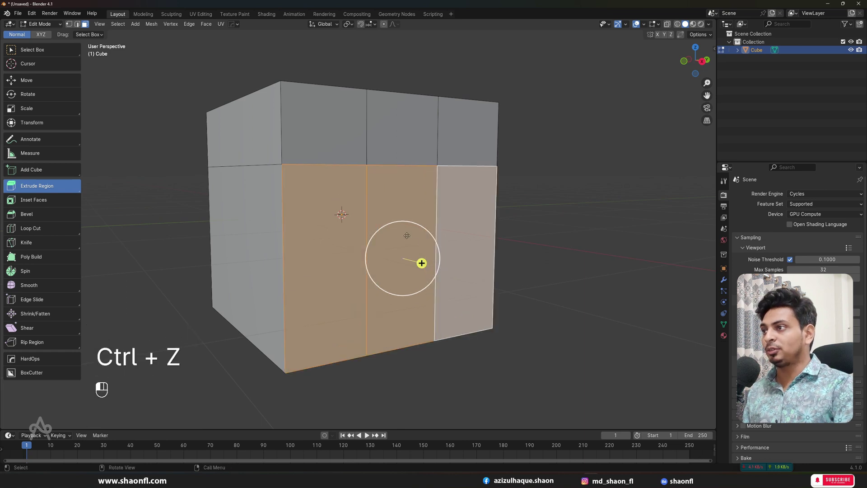
pyautogui.hotkey('ctrl', 'z')
pyautogui.moveTo(421, 263); pyautogui.dragTo(432, 168)
pyautogui.hotkey('ctrl', 'z')
# Step: Inset the lower middle face by about 0.087 m with Inset Faces and disable Boundary so the open bottom edge is not inset
pyautogui.click(33, 200)
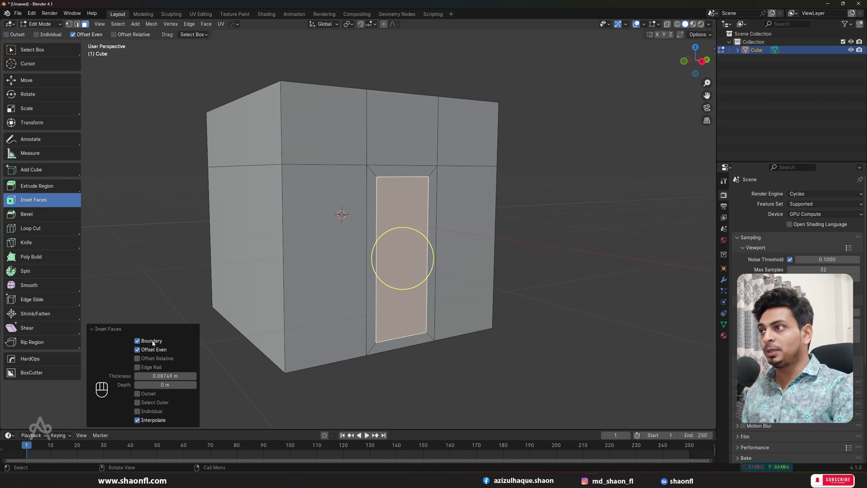
pyautogui.click(137, 341)
pyautogui.scroll(3, 430, 306)
pyautogui.scroll(-1, 429, 303)
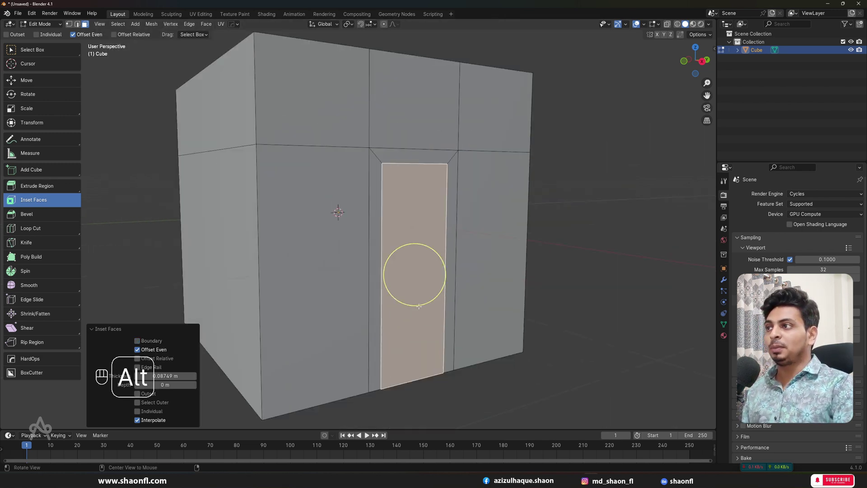
pyautogui.moveTo(429, 302)
pyautogui.keyDown('alt'); pyautogui.mouseDown(button='middle')
pyautogui.moveTo(408, 230)
pyautogui.moveTo(422, 279)
pyautogui.moveTo(451, 294)
pyautogui.moveTo(420, 308)
pyautogui.mouseUp(button='middle'); pyautogui.keyUp('alt')
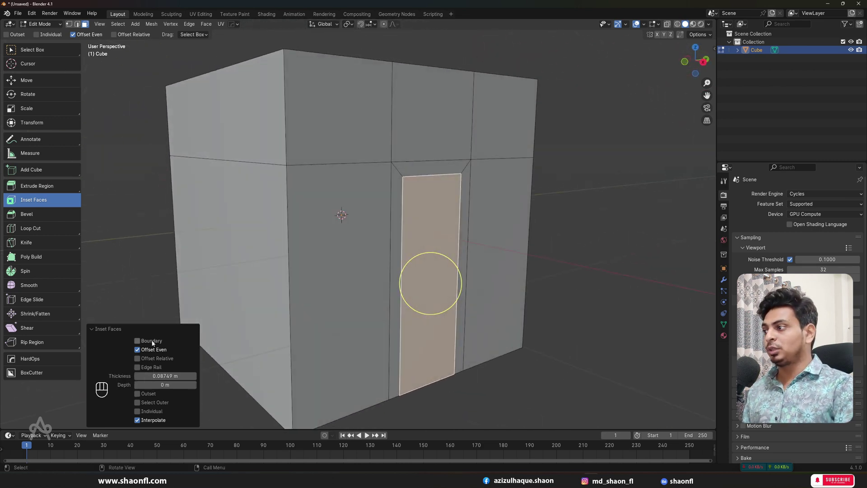
# Step: Set the middle face's inset thickness to about 0.1235 m, comparing it with Boundary on and leaving Boundary off
pyautogui.click(137, 341)
pyautogui.moveTo(155, 375); pyautogui.dragTo(170, 375)
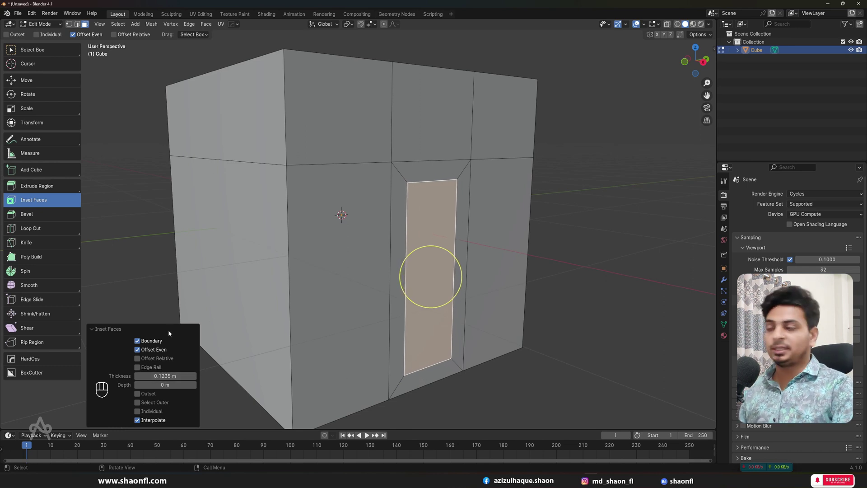
pyautogui.click(151, 341)
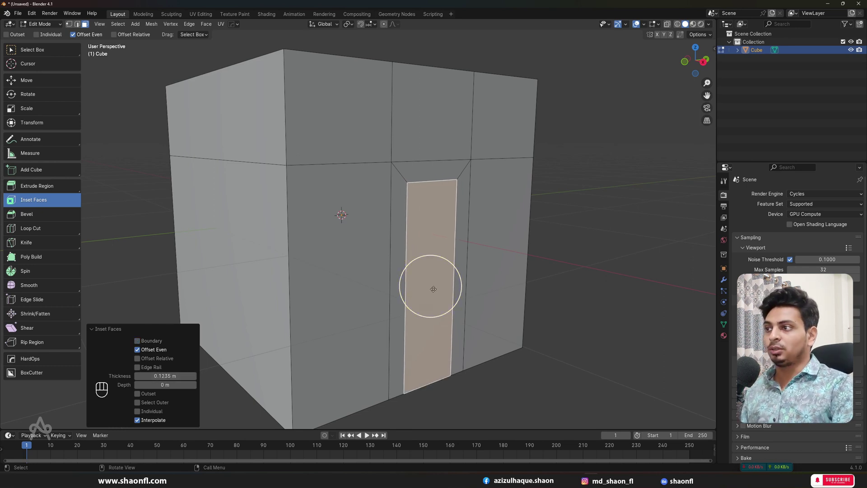
pyautogui.moveTo(433, 289)
pyautogui.keyDown('alt'); pyautogui.mouseDown(button='middle')
pyautogui.moveTo(457, 248)
pyautogui.moveTo(426, 275)
pyautogui.moveTo(451, 299)
pyautogui.moveTo(440, 295)
pyautogui.mouseUp(button='middle'); pyautogui.keyUp('alt')
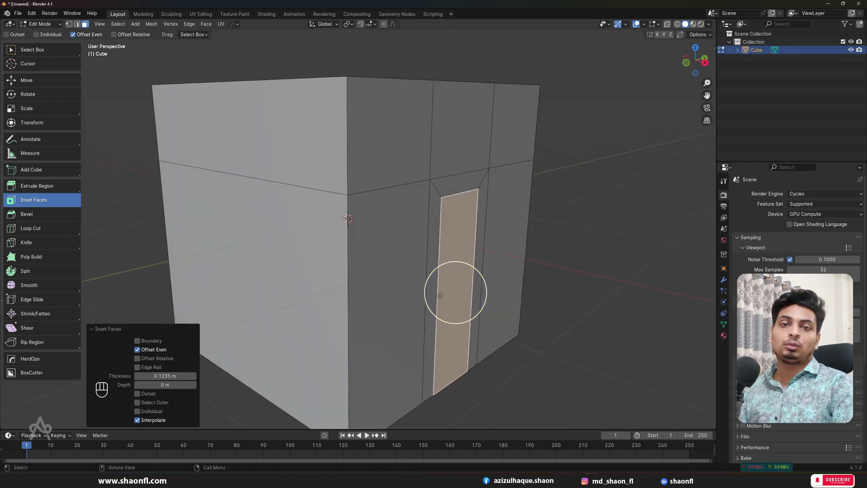
# Step: Select the two lower faces on either side of the middle one and inset them by about 0.107 m with Boundary off
pyautogui.click(422, 271)
pyautogui.keyDown('shift'); pyautogui.click(527, 248); pyautogui.keyUp('shift')
pyautogui.keyDown('alt'); pyautogui.moveTo(527, 248); pyautogui.dragTo(513, 291, button='middle'); pyautogui.keyUp('alt')
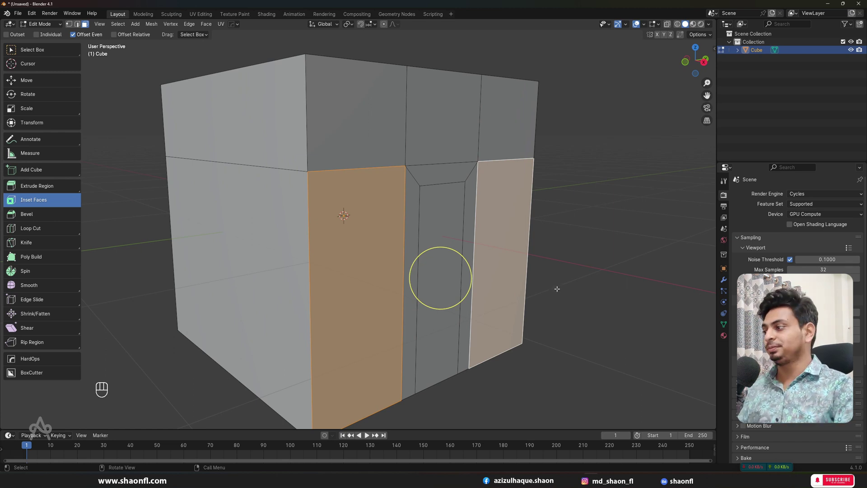
pyautogui.press('i')
pyautogui.click(529, 307)
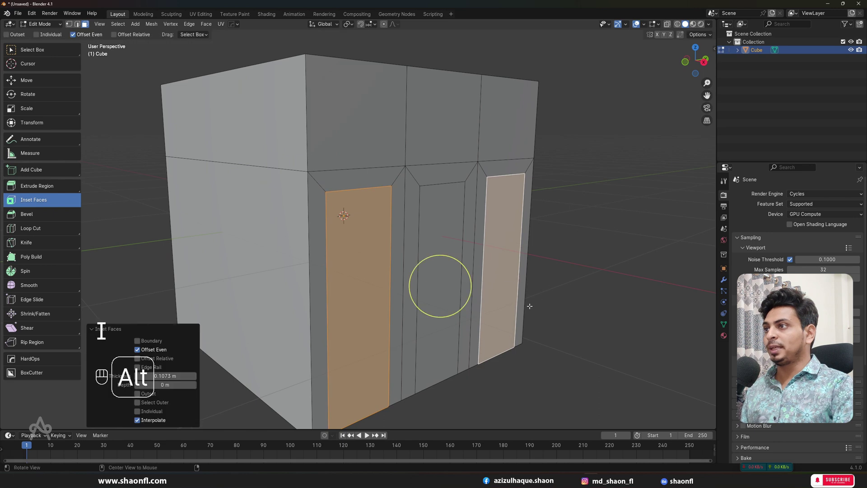
# Step: Turn on Boundary for the inset of the two lower side faces so their bottom edges are inset too
pyautogui.keyDown('alt'); pyautogui.moveTo(529, 306); pyautogui.dragTo(317, 316); pyautogui.keyUp('alt')
pyautogui.click(158, 342)
pyautogui.keyDown('alt'); pyautogui.moveTo(316, 271); pyautogui.dragTo(574, 243); pyautogui.keyUp('alt')
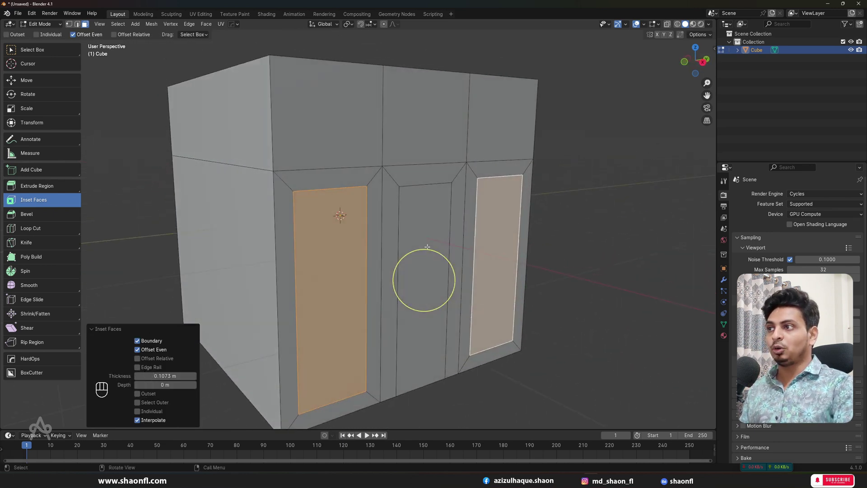
# Step: Scale the two inset side faces to about 0.298 along Z and move them vertically along Z to window height
pyautogui.press('s')
pyautogui.press('z')
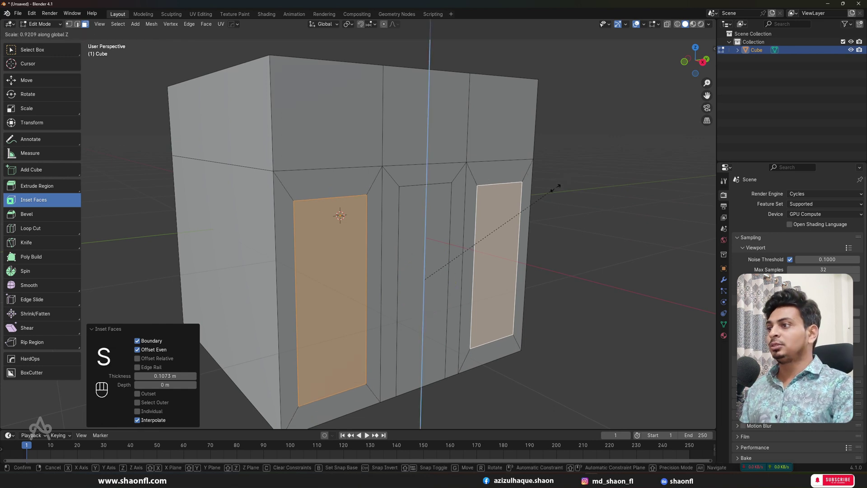
pyautogui.click(476, 278)
pyautogui.press('super')
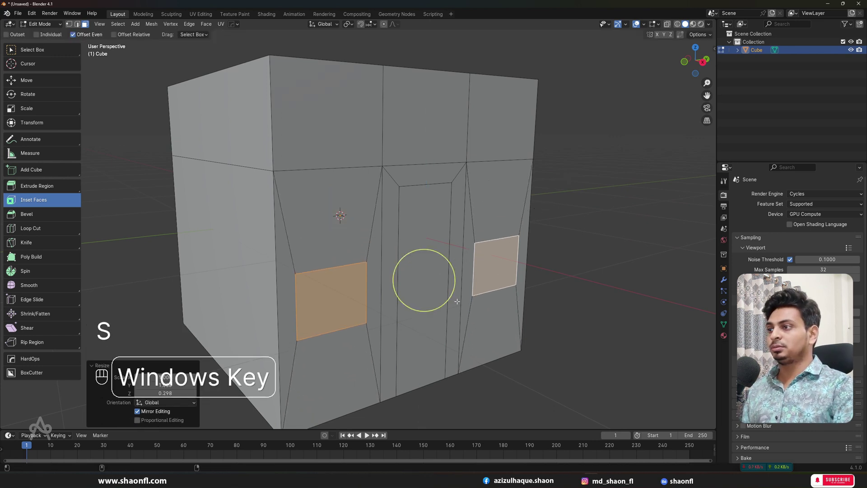
pyautogui.click(491, 9)
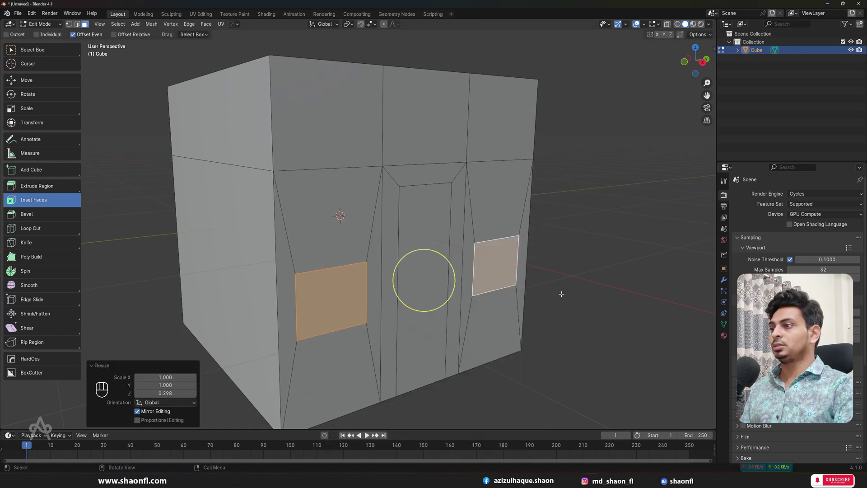
pyautogui.press('g')
pyautogui.press('z')
pyautogui.click(458, 277)
# Step: Extrude the two window faces inward into the wall and check the recesses in Object Mode
pyautogui.moveTo(458, 282)
pyautogui.keyDown('alt'); pyautogui.mouseDown()
pyautogui.moveTo(506, 299)
pyautogui.moveTo(457, 265)
pyautogui.mouseUp(); pyautogui.keyUp('alt')
pyautogui.press('e')
pyautogui.click(480, 262)
pyautogui.press('Tab')
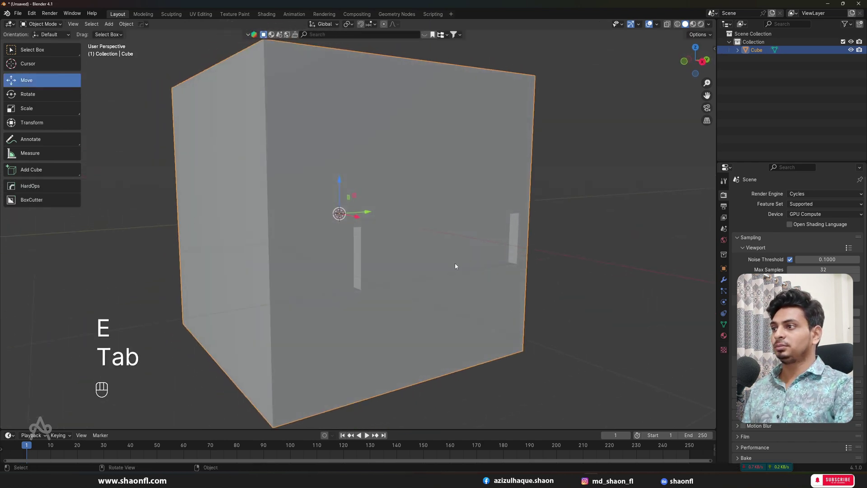
# Step: In Edit Mode, select the middle door face and extrude it inward by about 0.12 m
pyautogui.press('Tab')
pyautogui.click(427, 276)
pyautogui.press('e')
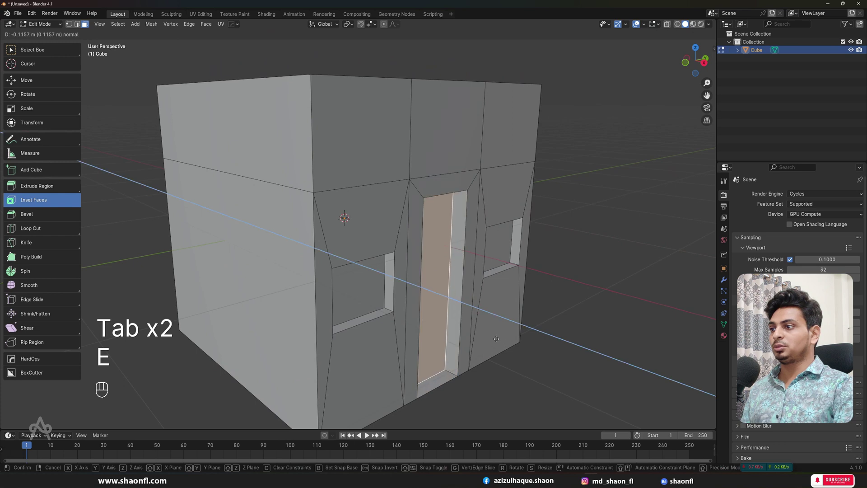
pyautogui.click(496, 337)
# Step: Return to Object Mode and turn on Cavity in the viewport shading to highlight the door and window edges
pyautogui.press('Tab')
pyautogui.scroll(-6, 432, 298)
pyautogui.moveTo(433, 300)
pyautogui.keyDown('alt'); pyautogui.keyDown('shift'); pyautogui.mouseDown()
pyautogui.moveTo(448, 330)
pyautogui.moveTo(459, 323)
pyautogui.moveTo(436, 293)
pyautogui.mouseUp(); pyautogui.keyUp('shift'); pyautogui.keyUp('alt')
pyautogui.scroll(3, 456, 323)
pyautogui.keyDown('alt'); pyautogui.keyDown('shift'); pyautogui.moveTo(497, 278); pyautogui.dragTo(466, 250); pyautogui.keyUp('shift'); pyautogui.keyUp('alt')
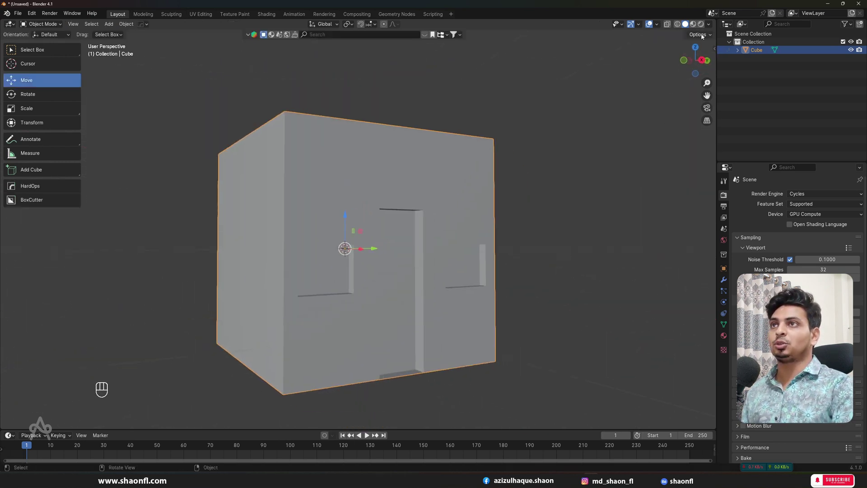
pyautogui.click(708, 24)
pyautogui.click(658, 25)
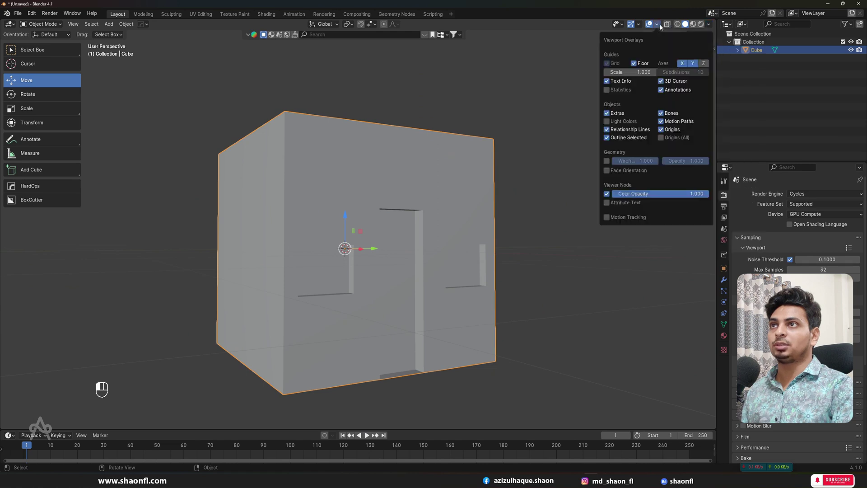
pyautogui.click(708, 24)
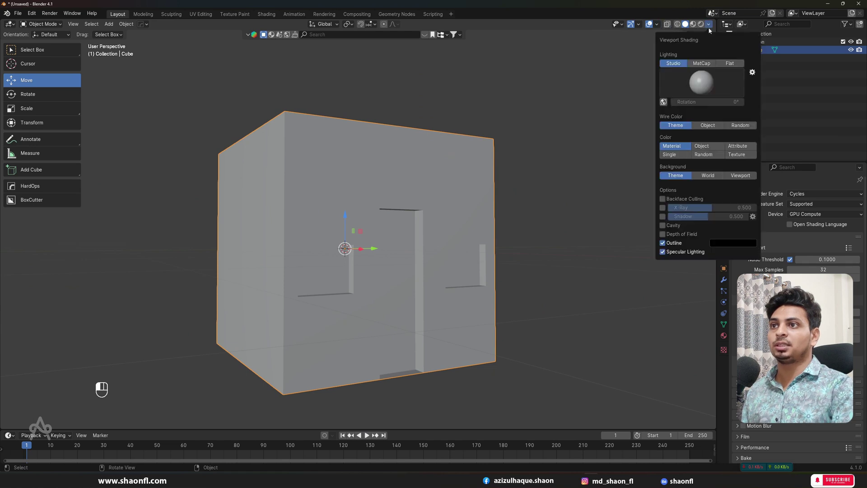
pyautogui.moveTo(563, 209)
pyautogui.keyDown('alt'); pyautogui.mouseDown(button='middle')
pyautogui.moveTo(508, 287)
pyautogui.moveTo(456, 241)
pyautogui.mouseUp(button='middle'); pyautogui.keyUp('alt')
pyautogui.scroll(-3, 449, 254)
pyautogui.scroll(4, 449, 254)
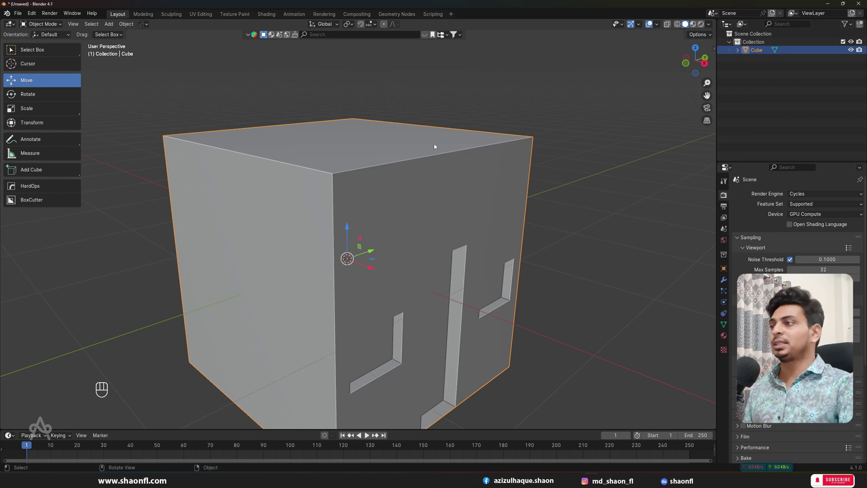
# Step: Enter Edit Mode on a plain cube with the Bevel tool active and deselect all its faces
pyautogui.press('Tab')
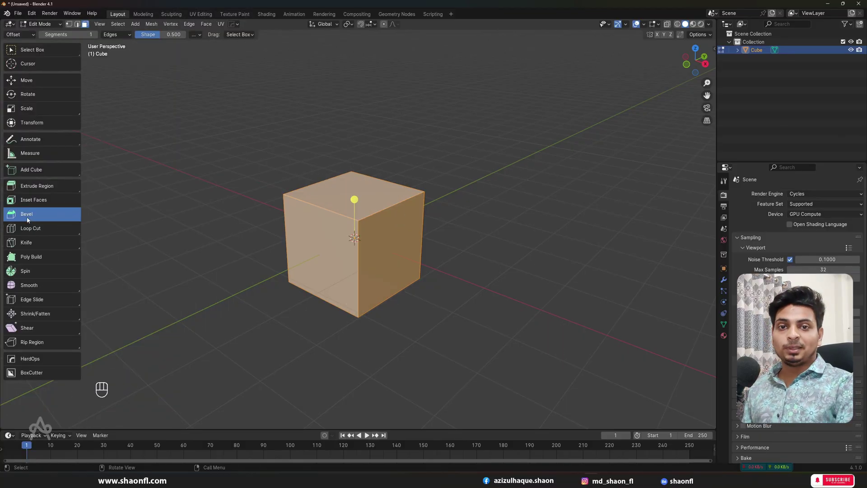
pyautogui.scroll(5, 328, 201)
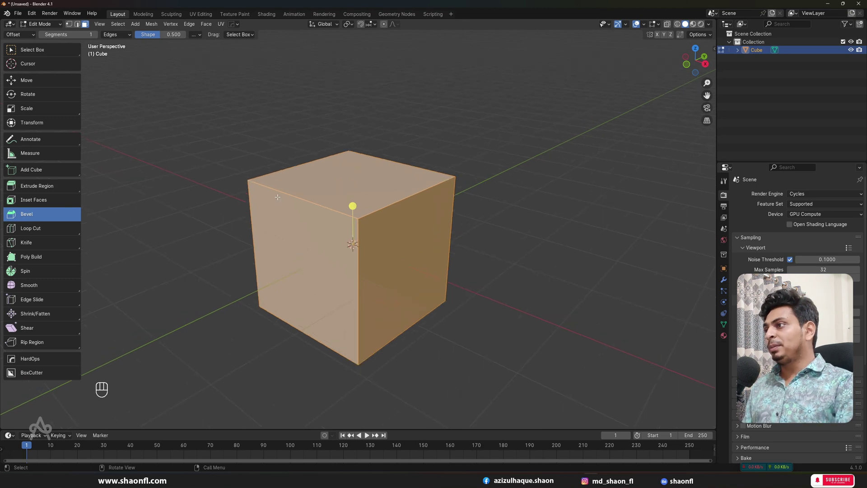
pyautogui.keyDown('alt'); pyautogui.moveTo(327, 201); pyautogui.dragTo(319, 207, button='middle'); pyautogui.keyUp('alt')
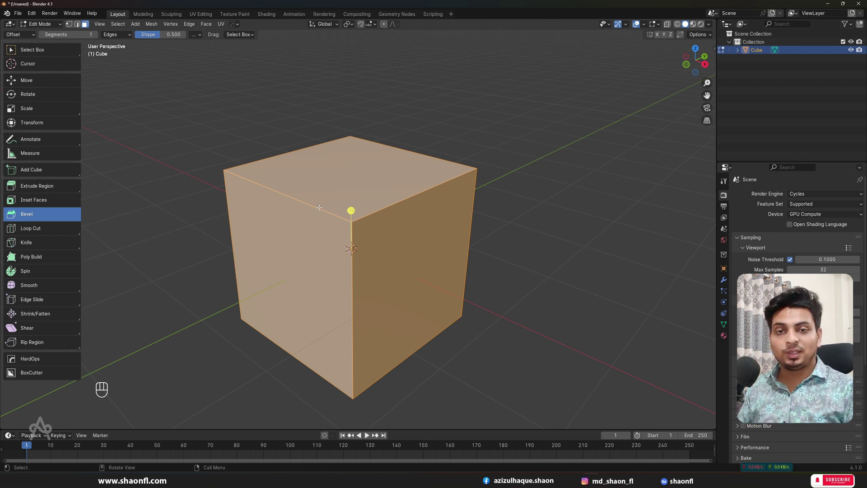
pyautogui.click(489, 107)
pyautogui.scroll(3, 333, 167)
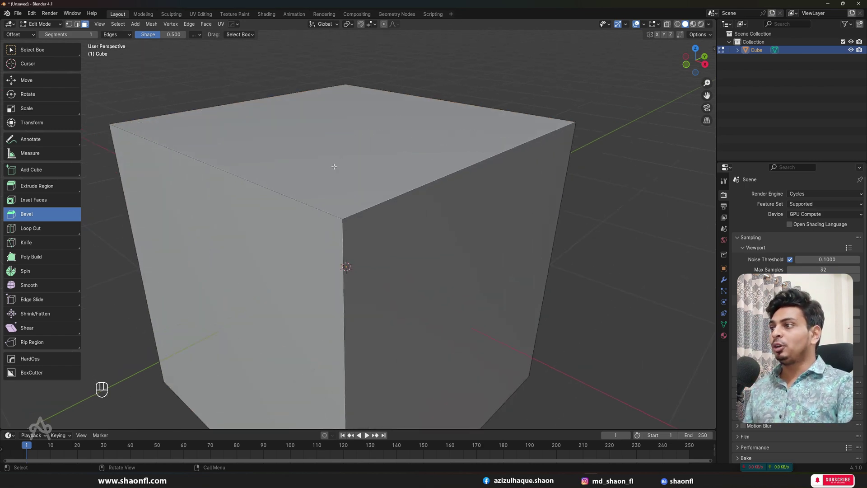
pyautogui.scroll(-4, 334, 169)
# Step: Return to Object Mode and turn off Cavity in the viewport shading
pyautogui.press('Tab')
pyautogui.moveTo(342, 189)
pyautogui.keyDown('alt'); pyautogui.mouseDown()
pyautogui.moveTo(385, 191)
pyautogui.moveTo(337, 192)
pyautogui.mouseUp(); pyautogui.keyUp('alt')
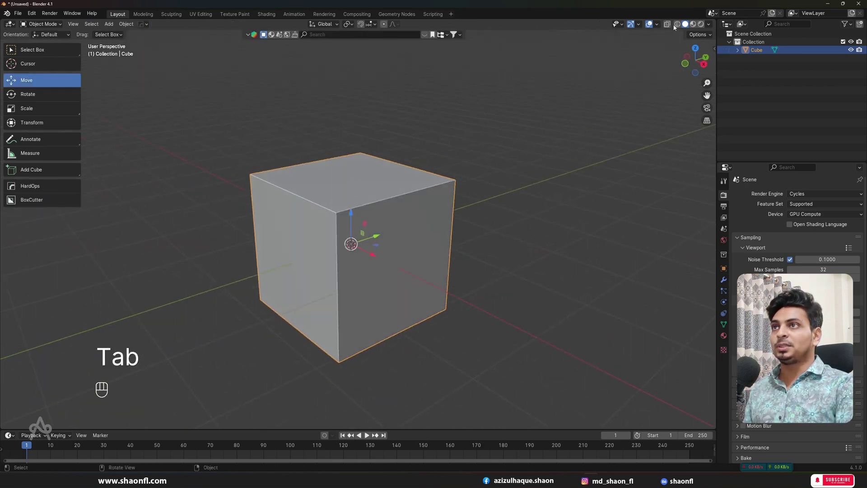
pyautogui.click(707, 25)
pyautogui.click(672, 228)
pyautogui.scroll(2, 455, 190)
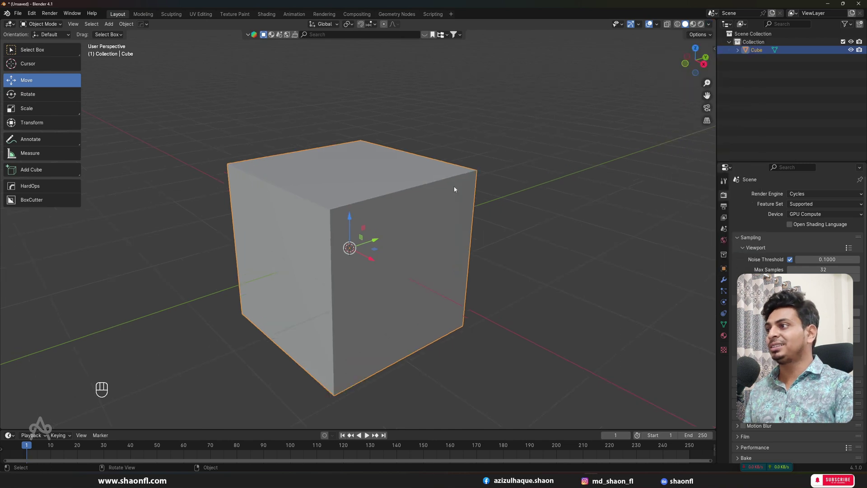
pyautogui.moveTo(409, 206)
pyautogui.keyDown('alt'); pyautogui.mouseDown()
pyautogui.moveTo(442, 213)
pyautogui.moveTo(447, 233)
pyautogui.moveTo(463, 243)
pyautogui.moveTo(426, 208)
pyautogui.moveTo(424, 221)
pyautogui.mouseUp(); pyautogui.keyUp('alt')
pyautogui.scroll(1, 428, 253)
pyautogui.scroll(1, 427, 260)
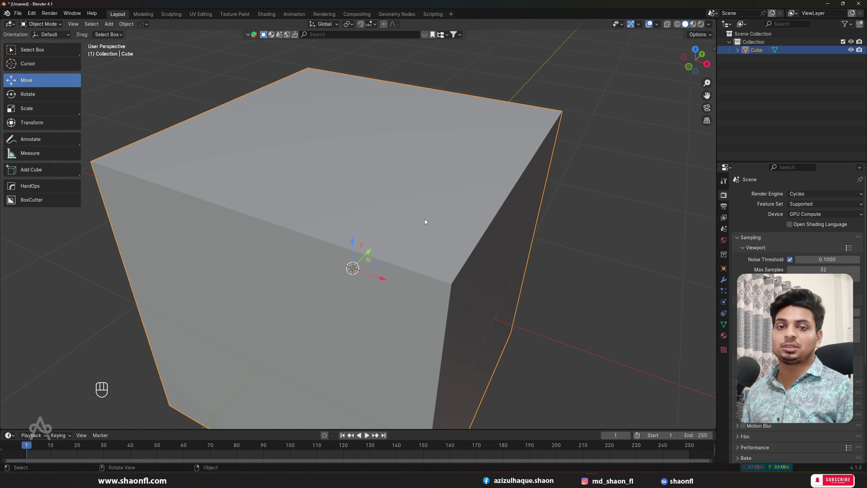
pyautogui.scroll(-3, 425, 220)
# Step: Enter Edit Mode, select and clear one side face of the cube, and select its top face instead
pyautogui.press('Tab')
pyautogui.scroll(-2, 278, 192)
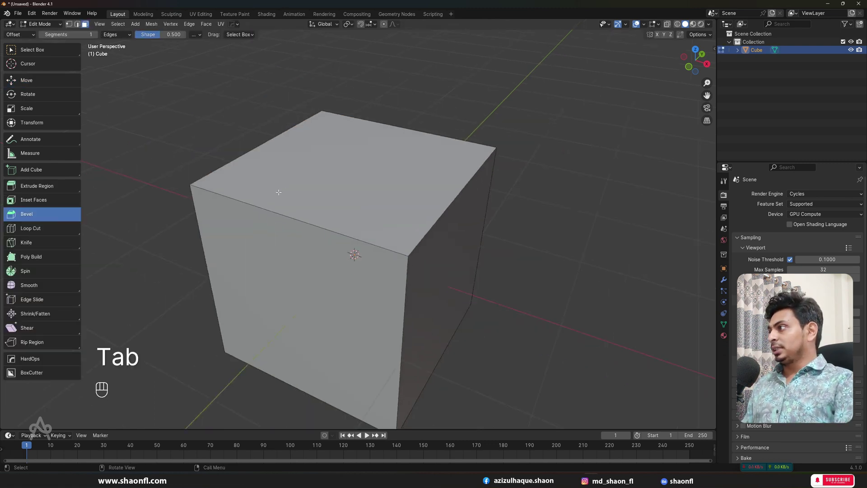
pyautogui.click(254, 215)
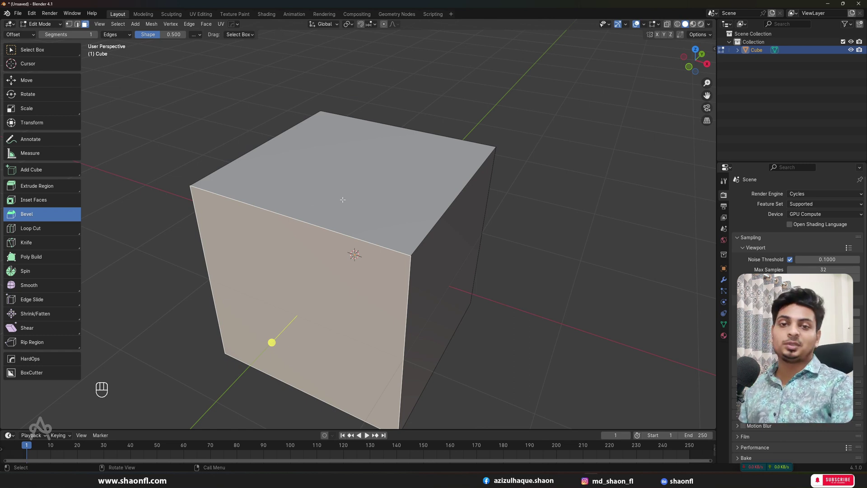
pyautogui.hotkey('alt', 'a')
pyautogui.moveTo(178, 150); pyautogui.dragTo(274, 196, button='middle')
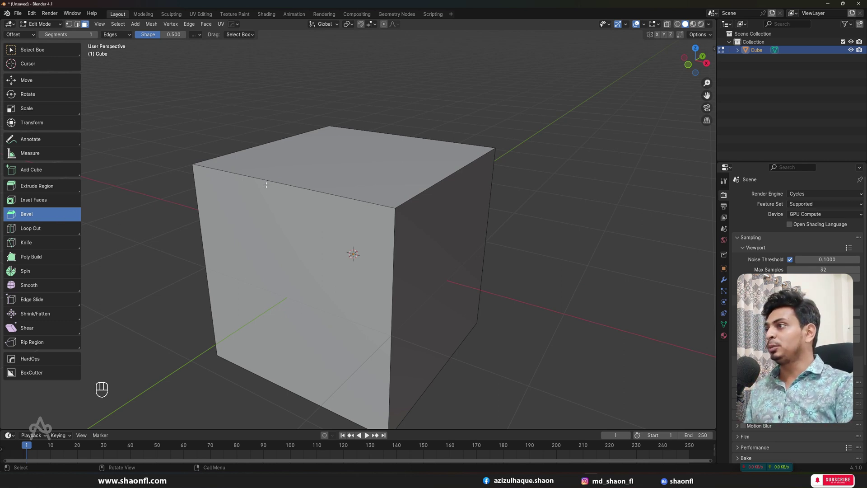
pyautogui.scroll(-3, 316, 179)
pyautogui.moveTo(320, 178); pyautogui.dragTo(331, 192, button='middle')
pyautogui.click(333, 192)
pyautogui.scroll(2, 343, 212)
pyautogui.keyDown('alt'); pyautogui.moveTo(352, 241); pyautogui.dragTo(422, 234, button='middle'); pyautogui.keyUp('alt')
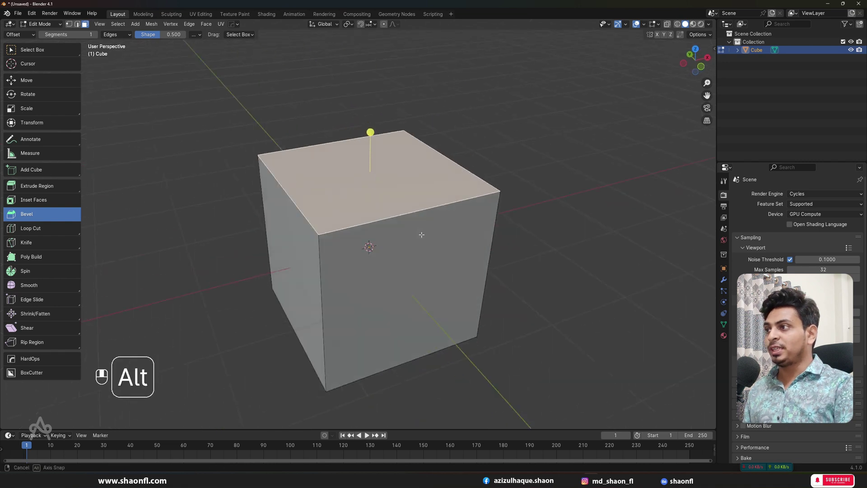
# Step: Deselect the top face, switch to edge selection and pick a single edge of the cube's top
pyautogui.click(156, 77)
pyautogui.click(78, 24)
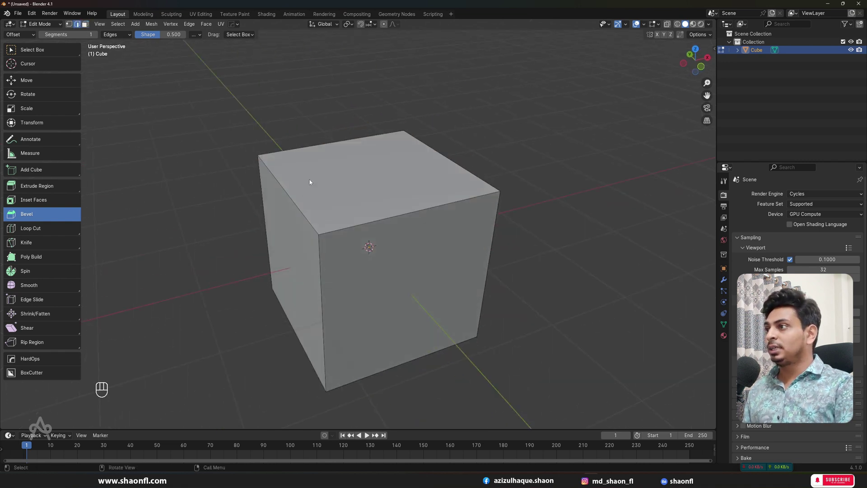
pyautogui.click(404, 214)
pyautogui.moveTo(439, 229)
pyautogui.keyDown('alt'); pyautogui.mouseDown(button='middle')
pyautogui.moveTo(478, 222)
pyautogui.moveTo(427, 237)
pyautogui.mouseUp(button='middle'); pyautogui.keyUp('alt')
pyautogui.scroll(2, 427, 238)
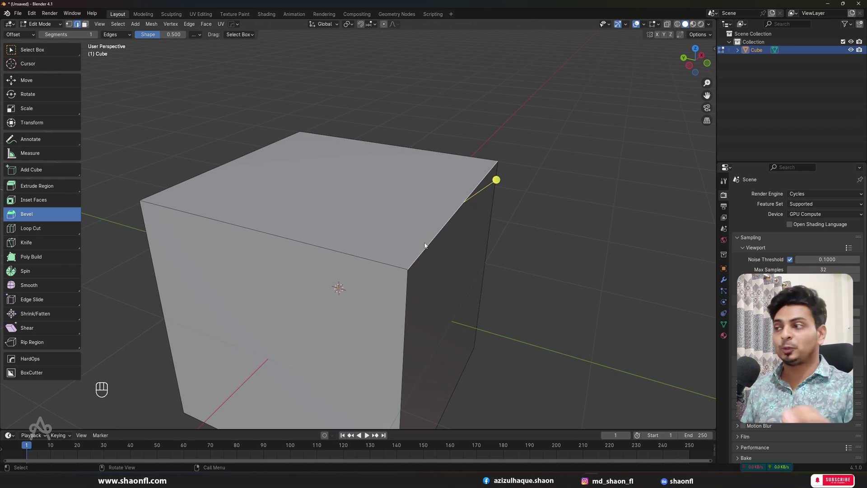
pyautogui.scroll(-4, 363, 194)
pyautogui.moveTo(364, 193); pyautogui.dragTo(373, 224, button='middle')
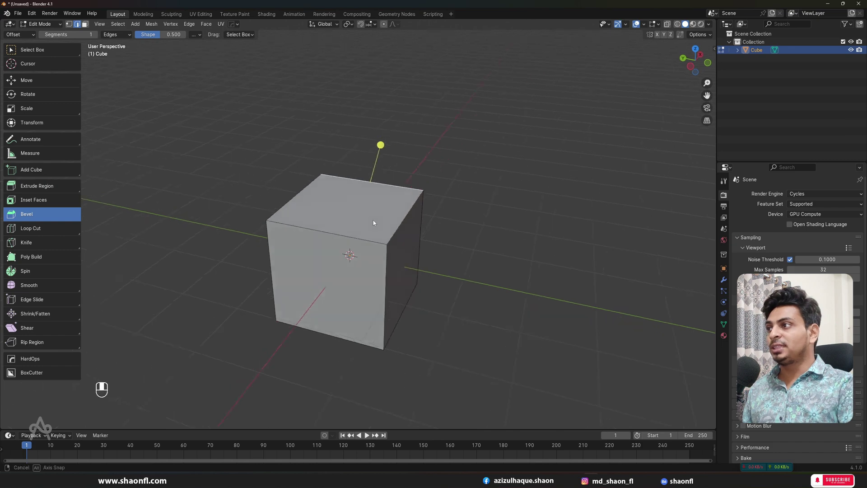
# Step: Switch back to face selection and select the cube's whole top face
pyautogui.click(85, 25)
pyautogui.click(335, 209)
pyautogui.scroll(4, 335, 209)
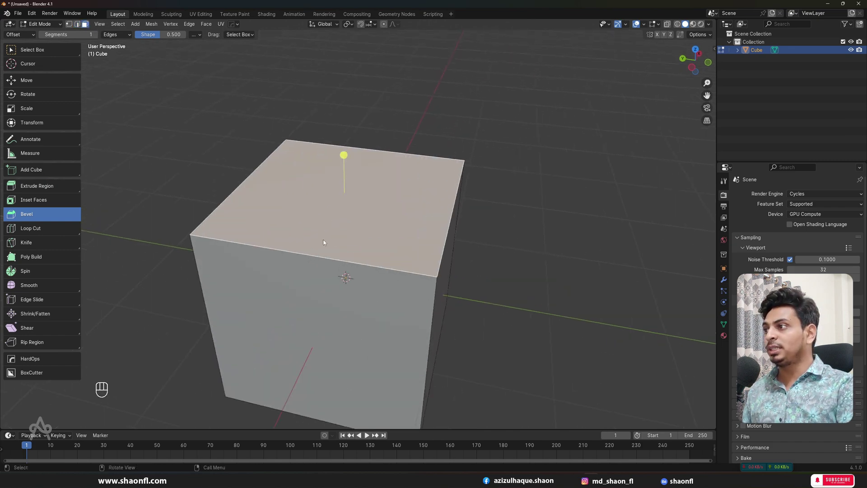
pyautogui.moveTo(361, 267); pyautogui.dragTo(532, 239, button='middle')
# Step: In edge selection, pick one edge of the cube's top face and bevel it by about 0.471 m
pyautogui.click(76, 24)
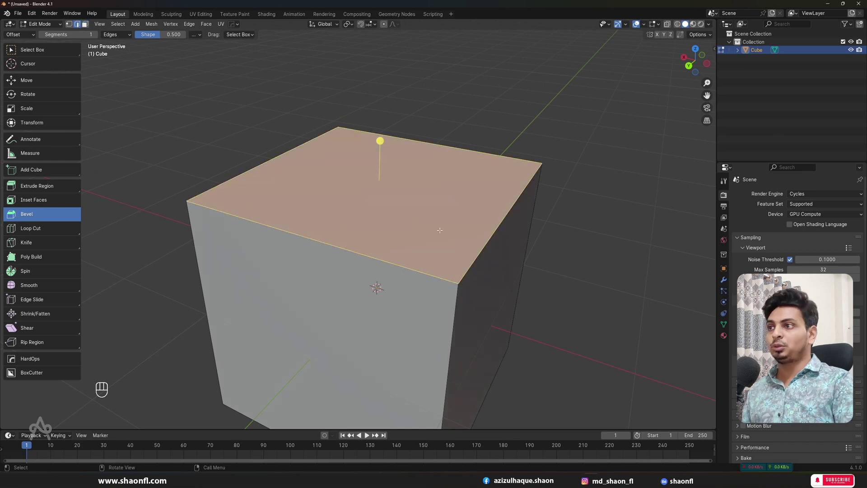
pyautogui.click(490, 237)
pyautogui.scroll(-1, 508, 247)
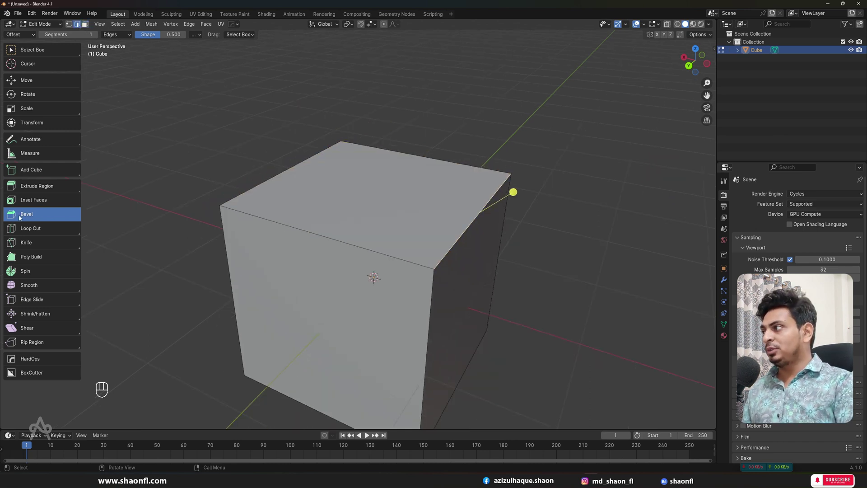
pyautogui.moveTo(514, 193); pyautogui.dragTo(574, 196)
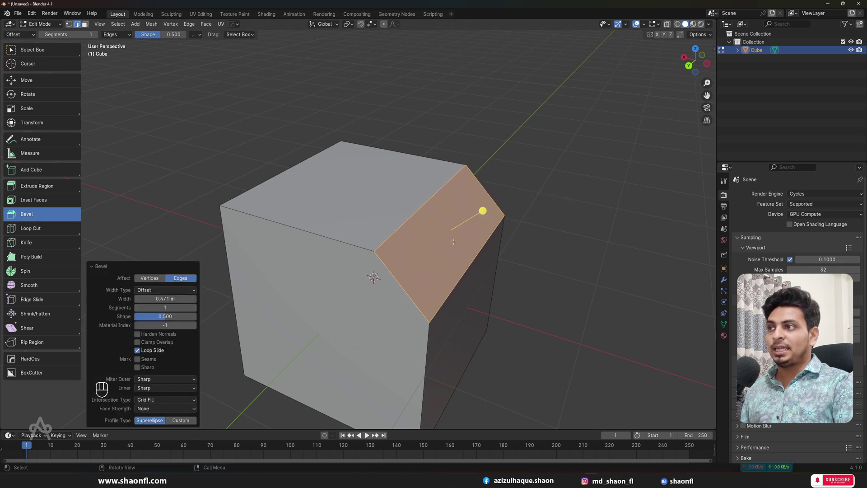
pyautogui.scroll(3, 454, 241)
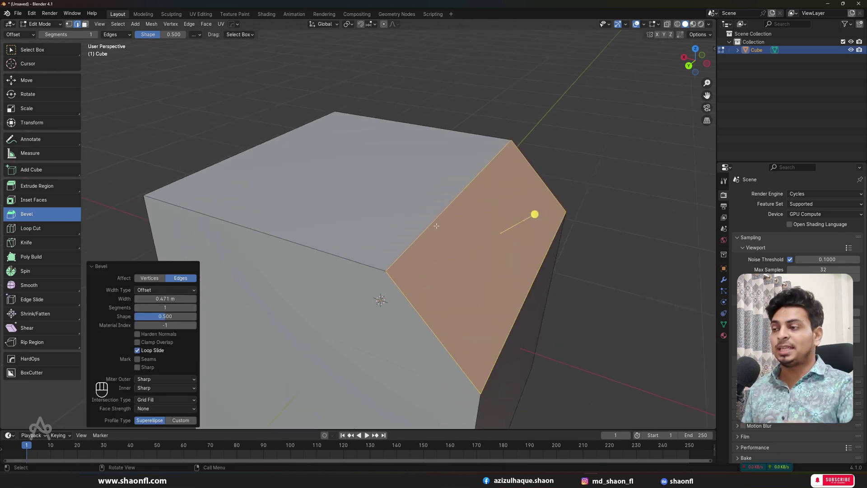
pyautogui.keyDown('alt'); pyautogui.moveTo(477, 230); pyautogui.dragTo(489, 215); pyautogui.keyUp('alt')
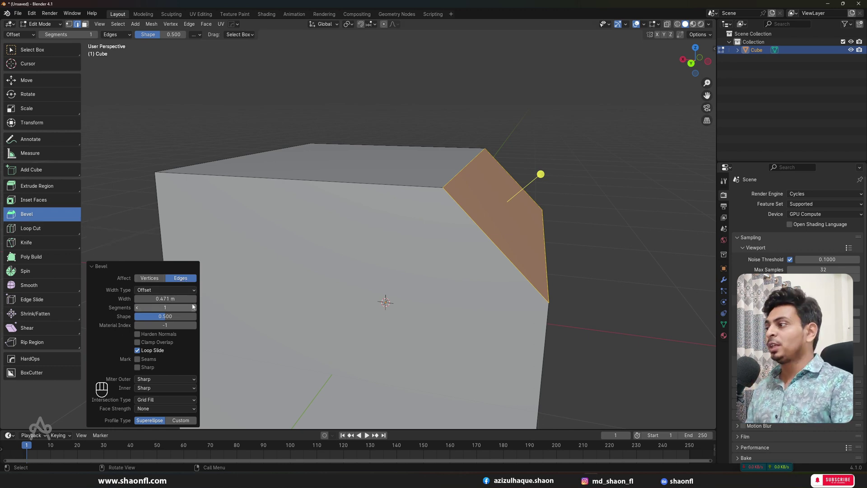
# Step: Try the bevel with Affect set to Vertices, and set it back to Edges
pyautogui.click(150, 278)
pyautogui.scroll(-4, 461, 216)
pyautogui.moveTo(461, 217); pyautogui.dragTo(465, 241, button='middle')
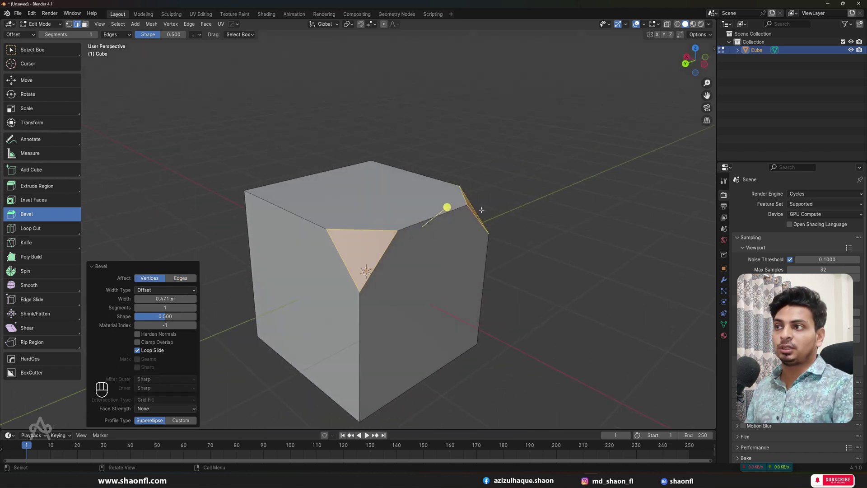
pyautogui.click(183, 278)
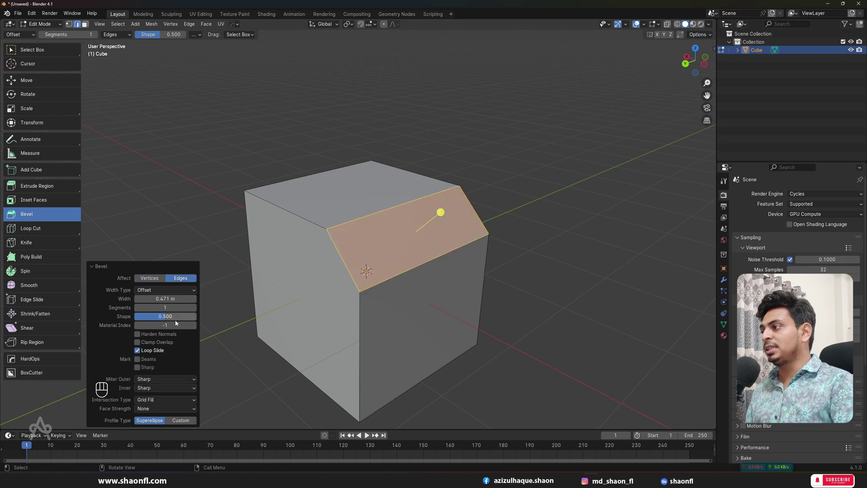
# Step: Keep the bevel's width type on Offset and set its width to about 0.601 m
pyautogui.click(167, 290)
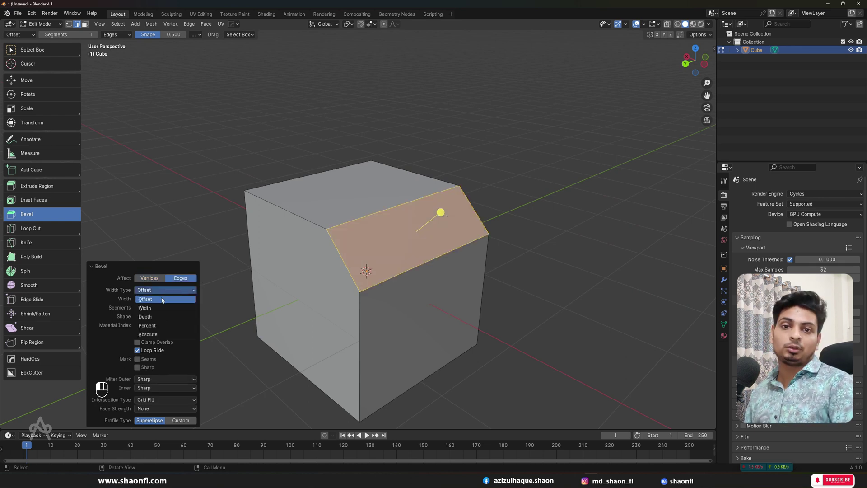
pyautogui.click(151, 300)
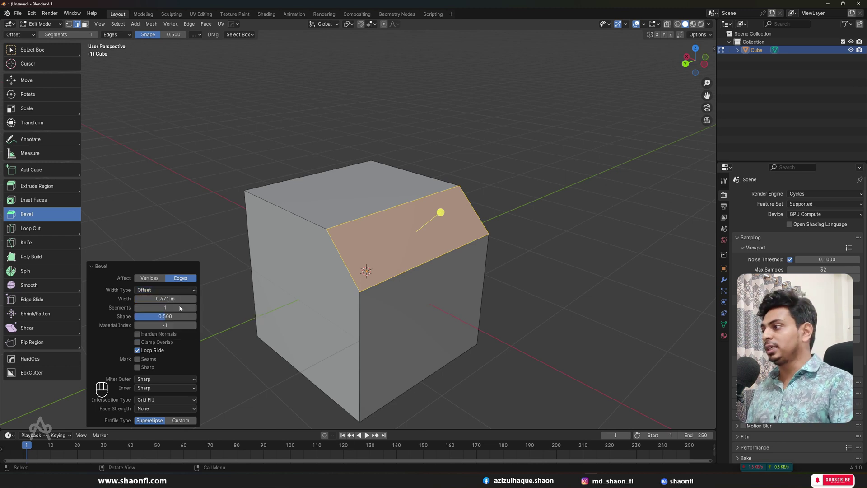
pyautogui.moveTo(162, 298)
pyautogui.mouseDown()
pyautogui.moveTo(116, 298)
pyautogui.moveTo(178, 298)
pyautogui.mouseUp()
pyautogui.scroll(3, 416, 296)
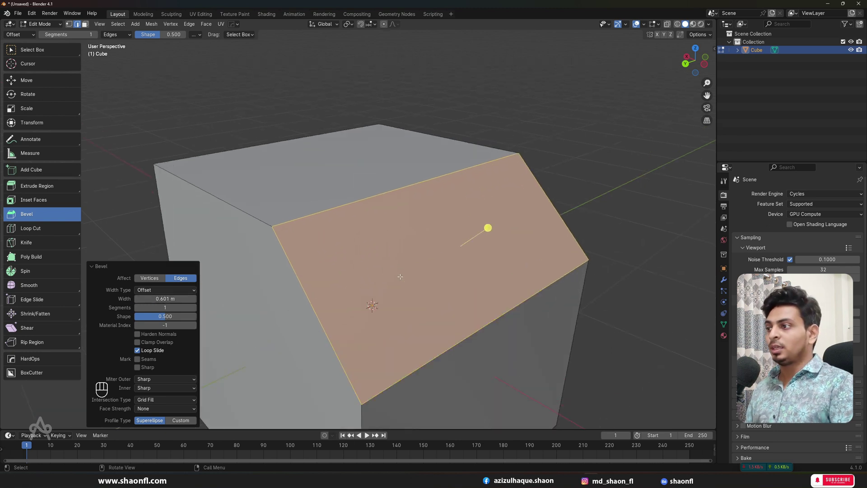
# Step: Raise the beveled edge's segments step by step to 10
pyautogui.click(194, 308)
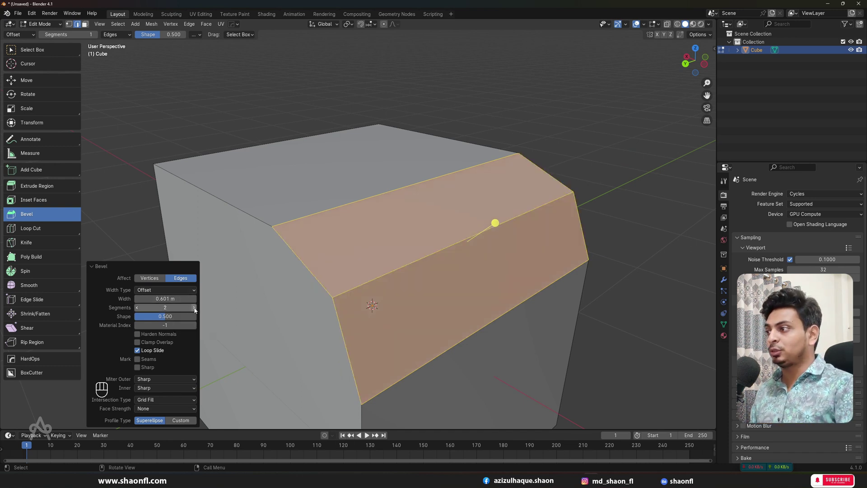
pyautogui.scroll(-3, 424, 276)
pyautogui.moveTo(439, 262); pyautogui.dragTo(461, 248, button='middle')
pyautogui.scroll(2, 443, 237)
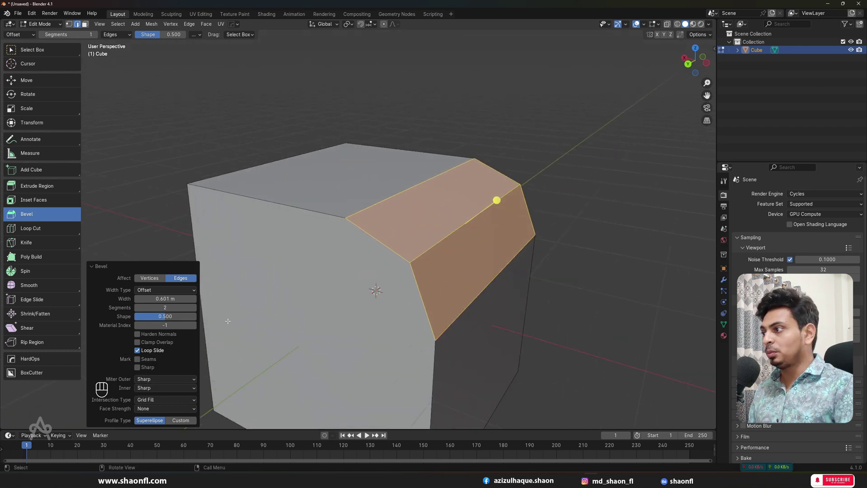
pyautogui.click(194, 307)
pyautogui.click(195, 308)
pyautogui.click(194, 307)
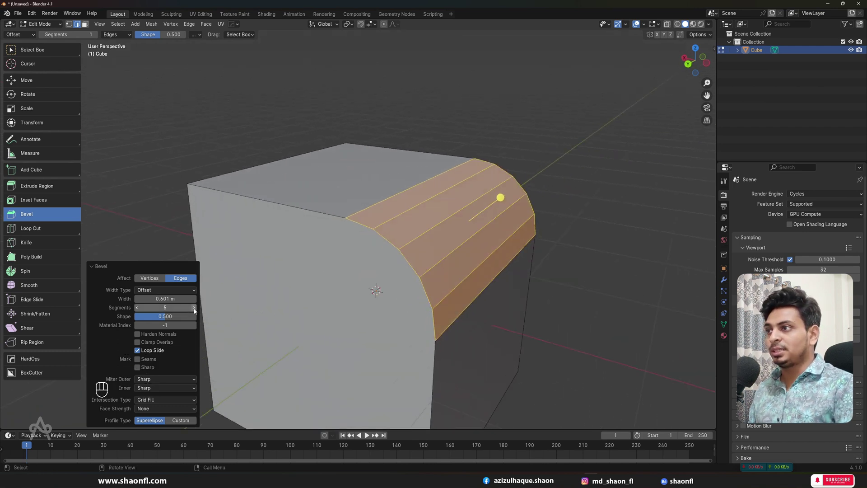
pyautogui.click(194, 308)
pyautogui.click(194, 307)
pyautogui.click(194, 308)
pyautogui.click(194, 307)
pyautogui.click(194, 308)
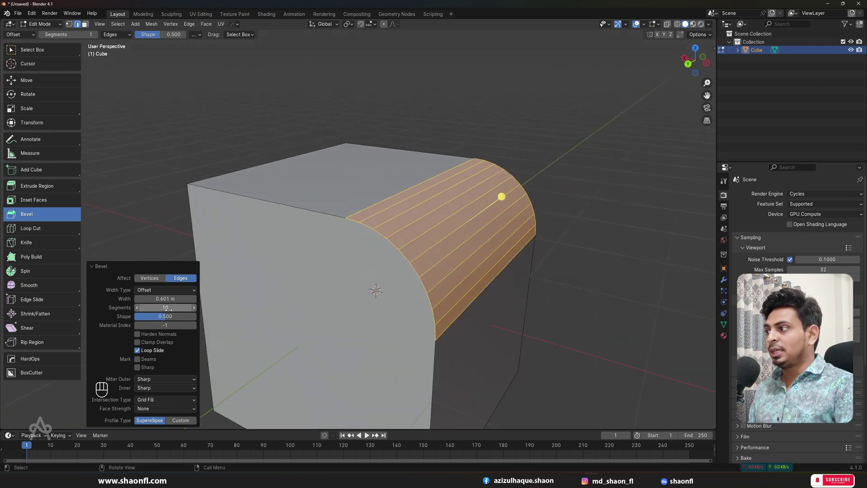
# Step: Increase the bevel's segments to 30 for a smoother rounding
pyautogui.moveTo(168, 309); pyautogui.dragTo(206, 308)
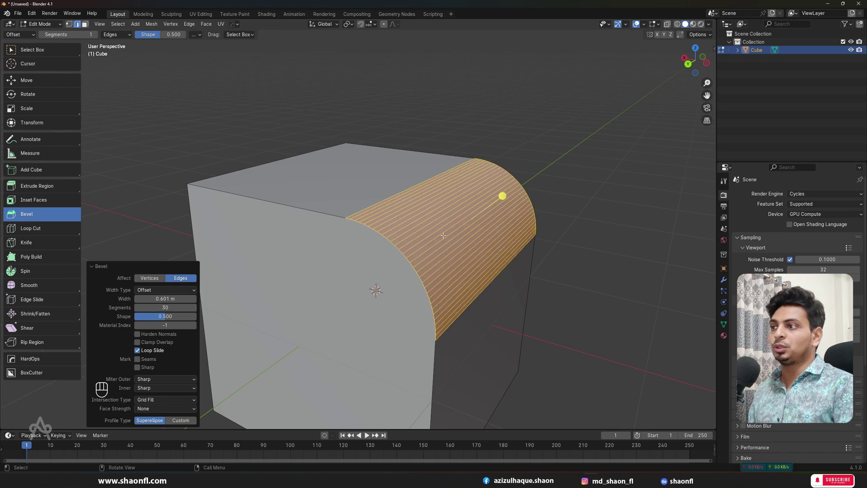
pyautogui.scroll(2, 444, 235)
pyautogui.scroll(-2, 443, 236)
pyautogui.moveTo(447, 239)
pyautogui.keyDown('alt'); pyautogui.mouseDown(button='middle')
pyautogui.moveTo(502, 219)
pyautogui.moveTo(486, 242)
pyautogui.moveTo(439, 248)
pyautogui.mouseUp(button='middle'); pyautogui.keyUp('alt')
pyautogui.scroll(2, 489, 238)
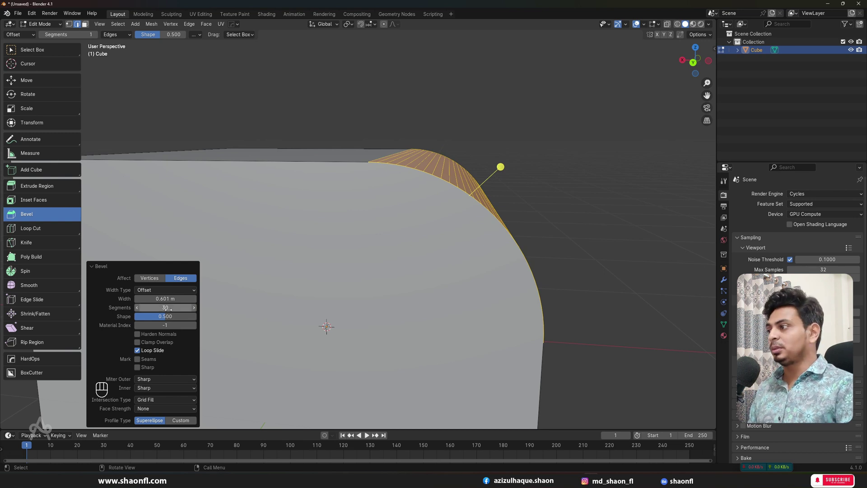
# Step: Narrow the bevel by fine-adjusting its width to about 0.0657 m
pyautogui.scroll(-3, 350, 247)
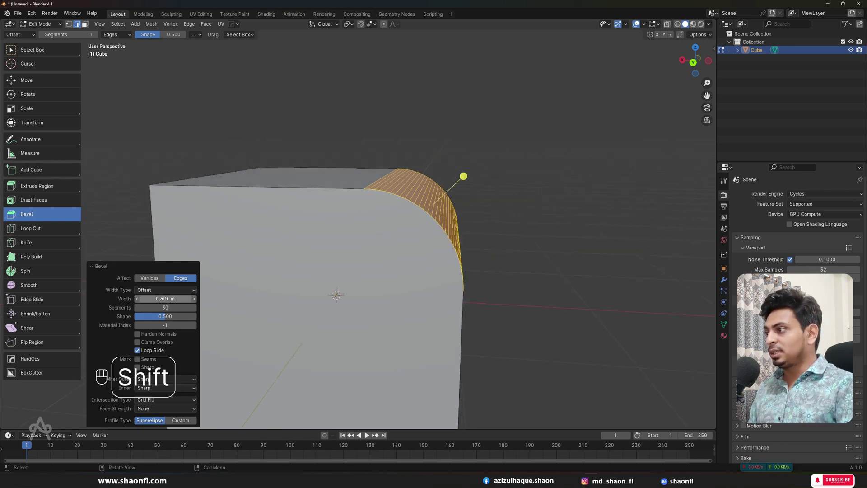
pyautogui.keyDown('shift'); pyautogui.moveTo(166, 299); pyautogui.dragTo(125, 298); pyautogui.keyUp('shift')
pyautogui.scroll(3, 475, 199)
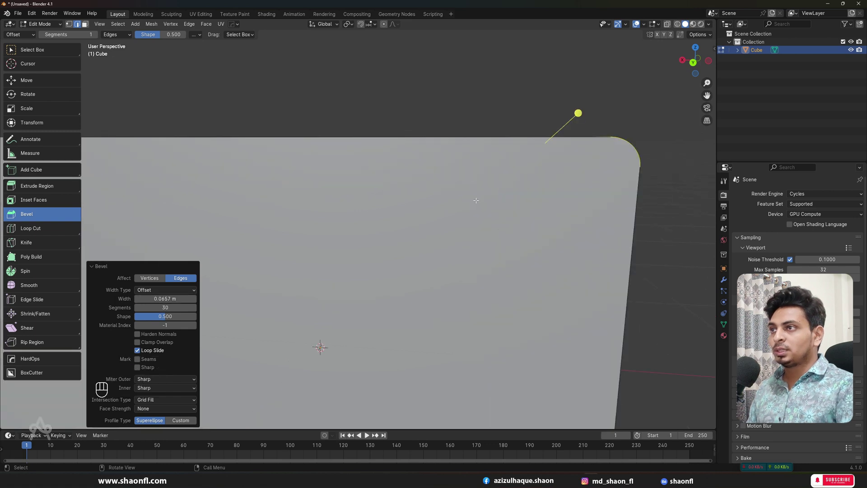
pyautogui.scroll(-3, 497, 201)
pyautogui.keyDown('alt'); pyautogui.moveTo(539, 207); pyautogui.dragTo(514, 213); pyautogui.keyUp('alt')
# Step: Leave Edit Mode and examine the cube's rounded top edge up close from several sides
pyautogui.press('Tab')
pyautogui.click(523, 196)
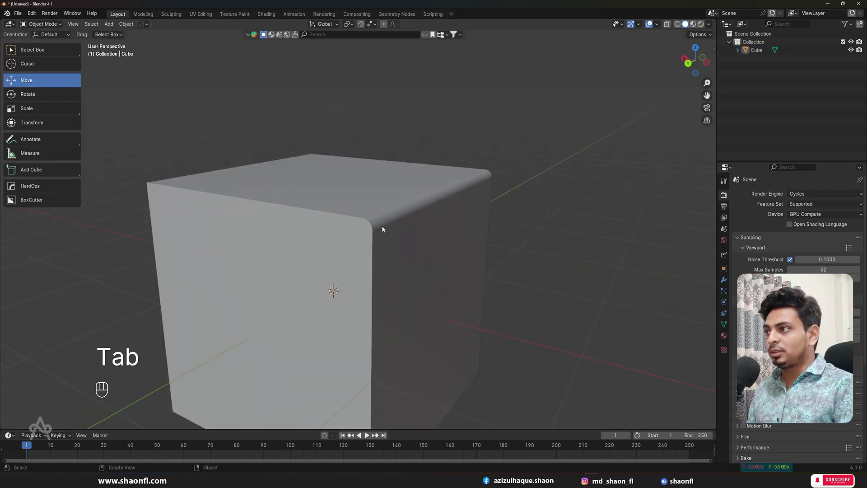
pyautogui.scroll(3, 382, 228)
pyautogui.scroll(-3, 411, 225)
pyautogui.keyDown('alt'); pyautogui.moveTo(411, 225); pyautogui.dragTo(202, 221); pyautogui.keyUp('alt')
pyautogui.click(335, 203)
pyautogui.scroll(4, 327, 209)
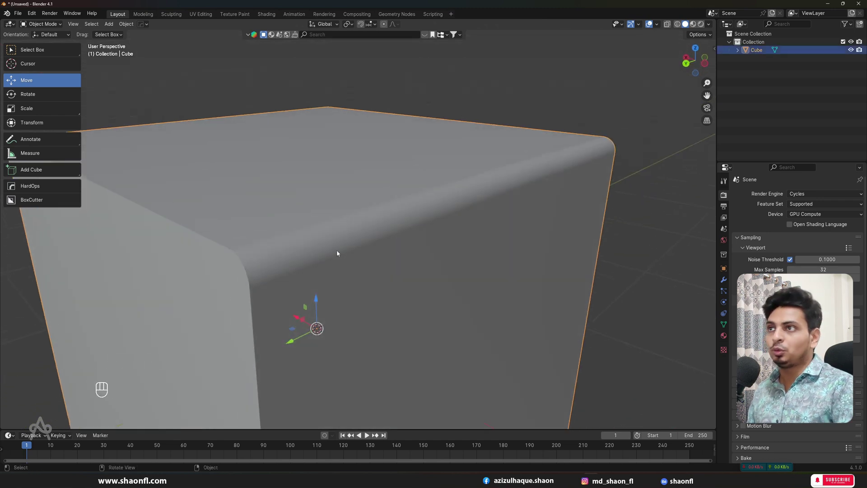
pyautogui.hotkey('shift', 'c')
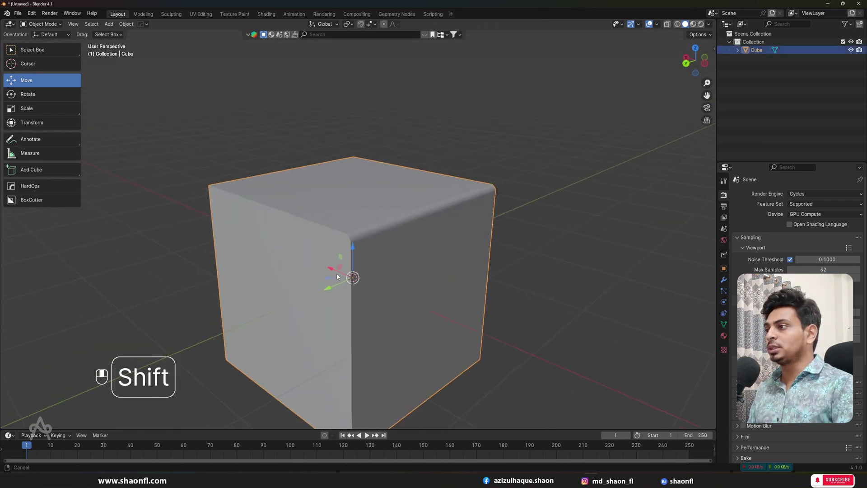
# Step: Return to Edit Mode and pick the shortest path from an adjacent top edge to the vertical edge below the rounded corner
pyautogui.press('Tab')
pyautogui.click(287, 212)
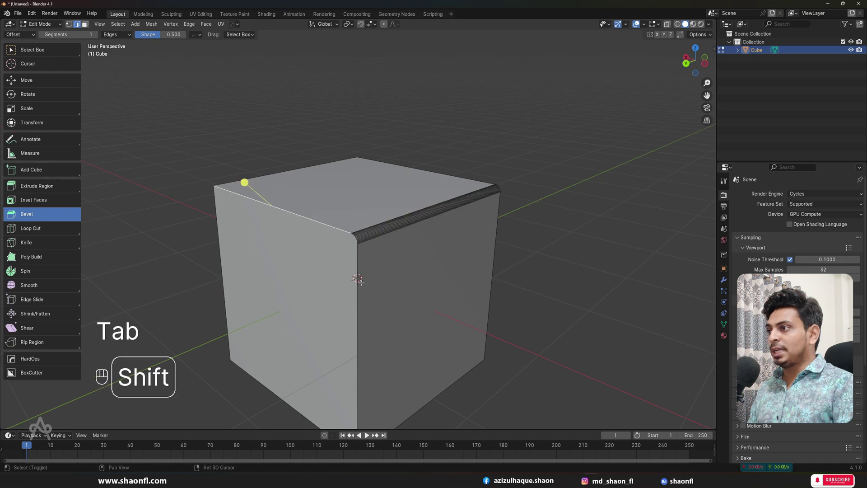
pyautogui.keyDown('ctrl'); pyautogui.click(356, 309); pyautogui.keyUp('ctrl')
pyautogui.moveTo(356, 309); pyautogui.dragTo(382, 329, button='middle')
pyautogui.keyDown('alt'); pyautogui.moveTo(382, 329); pyautogui.dragTo(384, 332); pyautogui.keyUp('alt')
pyautogui.scroll(4, 451, 247)
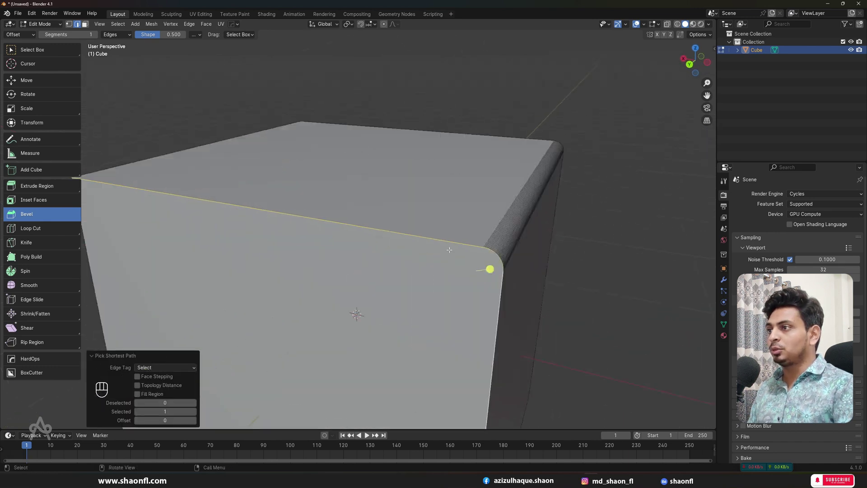
# Step: Reselect the top edge and extend the selection around the rounded corner to the vertical edge as one path
pyautogui.click(420, 238)
pyautogui.keyDown('alt'); pyautogui.keyDown('shift'); pyautogui.moveTo(432, 206); pyautogui.dragTo(388, 210); pyautogui.keyUp('shift'); pyautogui.keyUp('alt')
pyautogui.scroll(2, 403, 239)
pyautogui.scroll(-3, 402, 239)
pyautogui.keyDown('shift'); pyautogui.moveTo(290, 345); pyautogui.dragTo(300, 325, button='middle'); pyautogui.keyUp('shift')
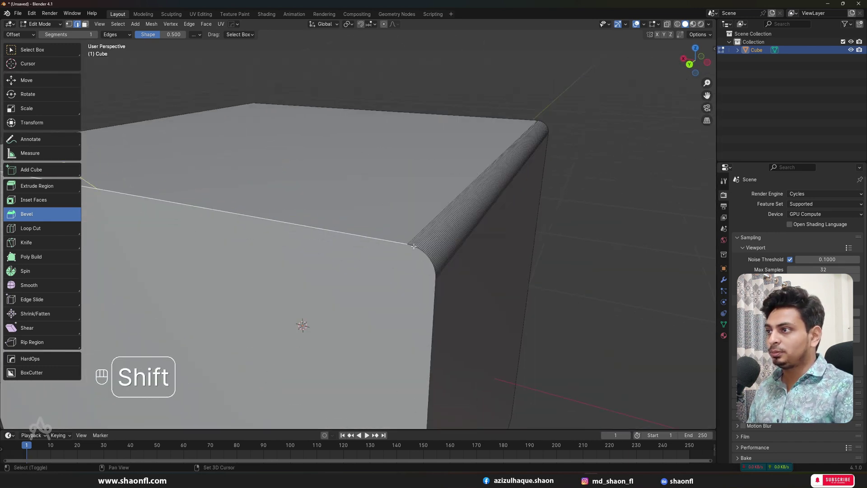
pyautogui.scroll(3, 425, 265)
pyautogui.scroll(-1, 451, 284)
pyautogui.keyDown('ctrl'); pyautogui.click(485, 331); pyautogui.keyUp('ctrl')
pyautogui.scroll(-5, 491, 313)
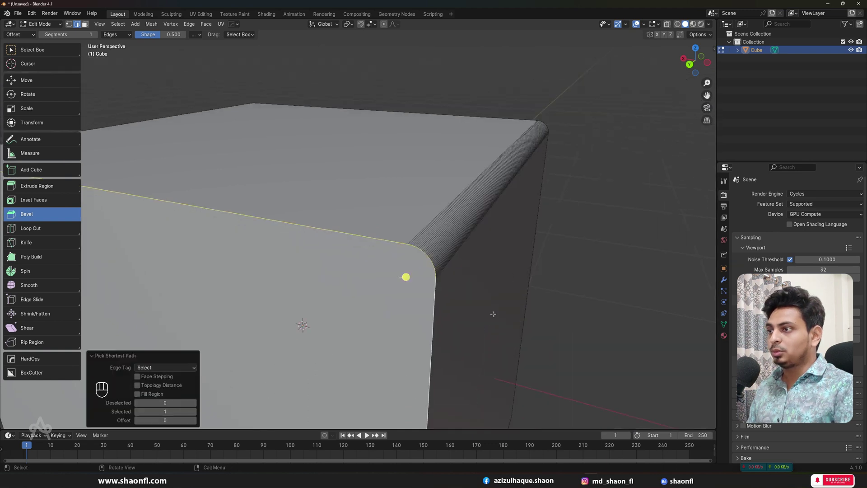
pyautogui.moveTo(415, 279)
pyautogui.keyDown('alt'); pyautogui.mouseDown()
pyautogui.moveTo(413, 293)
pyautogui.moveTo(435, 234)
pyautogui.moveTo(413, 284)
pyautogui.mouseUp(); pyautogui.keyUp('alt')
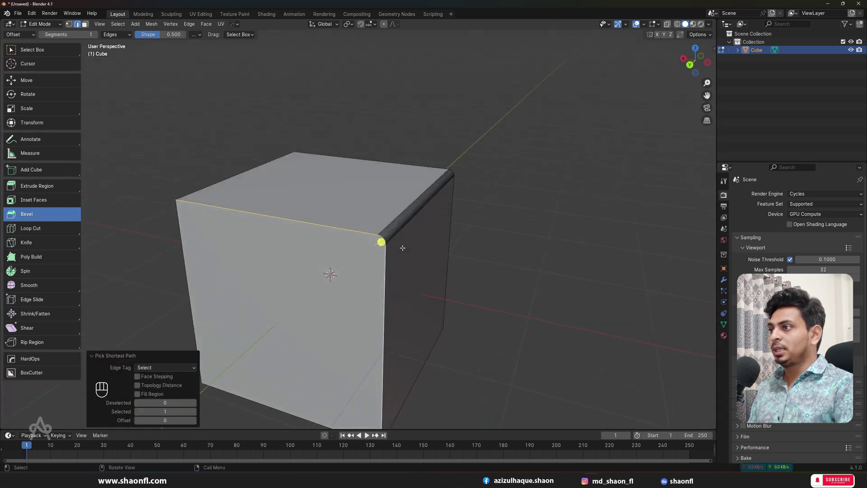
# Step: Bevel the selected edge path by about 0.039 m
pyautogui.moveTo(381, 242)
pyautogui.mouseDown()
pyautogui.moveTo(394, 243)
pyautogui.moveTo(391, 254)
pyautogui.mouseUp()
pyautogui.scroll(1, 390, 253)
pyautogui.scroll(2, 391, 254)
pyautogui.keyDown('alt'); pyautogui.moveTo(431, 284); pyautogui.dragTo(524, 271); pyautogui.keyUp('alt')
# Step: Raise the segments of the edge path's bevel to 12
pyautogui.click(194, 307)
pyautogui.click(194, 307)
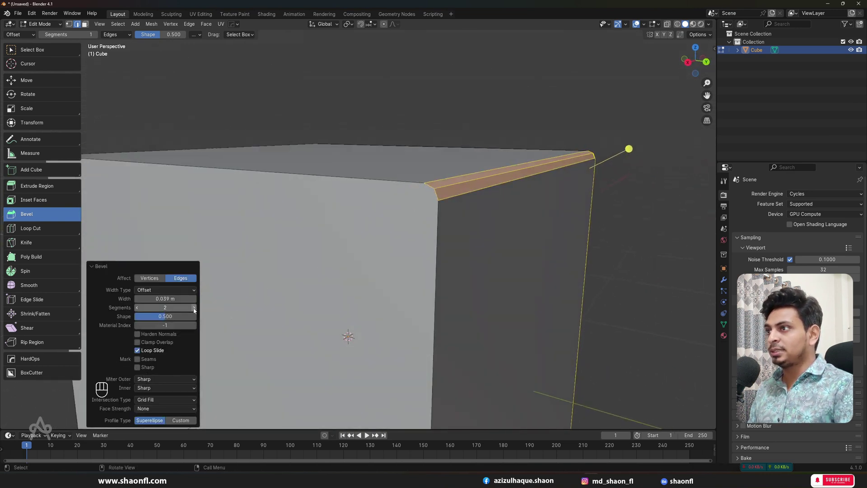
pyautogui.click(194, 307)
pyautogui.click(194, 307)
pyautogui.click(194, 307)
pyautogui.click(194, 307)
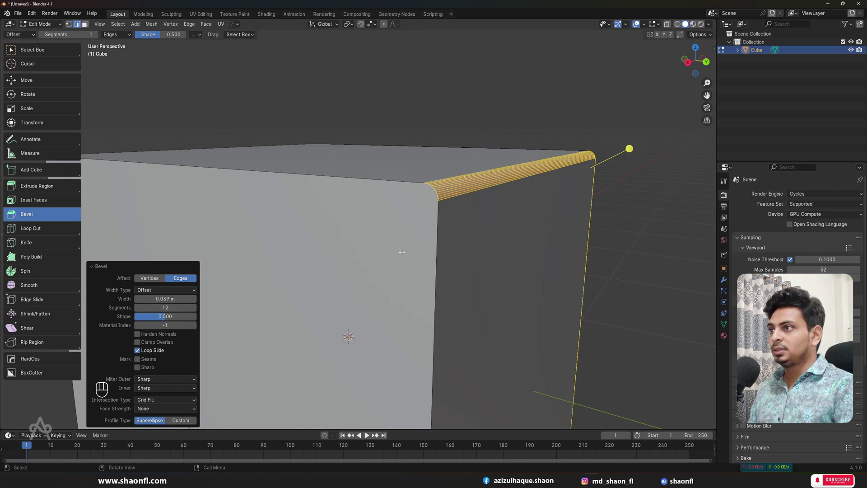
# Step: Leave Edit Mode and examine the cube's beveled edges from several sides
pyautogui.scroll(-5, 399, 252)
pyautogui.press('Tab')
pyautogui.scroll(4, 413, 225)
pyautogui.moveTo(413, 225); pyautogui.dragTo(314, 195, button='middle')
pyautogui.scroll(-5, 306, 191)
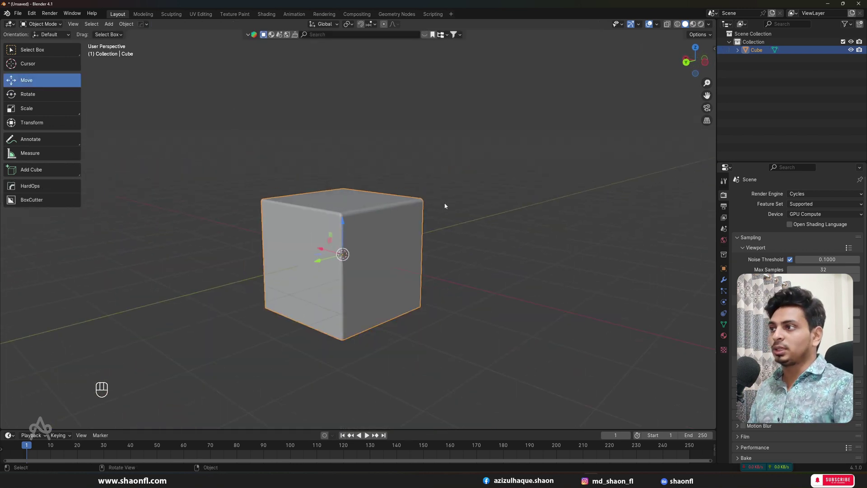
pyautogui.keyDown('alt'); pyautogui.moveTo(446, 205); pyautogui.dragTo(473, 233, button='middle'); pyautogui.keyUp('alt')
pyautogui.scroll(4, 359, 255)
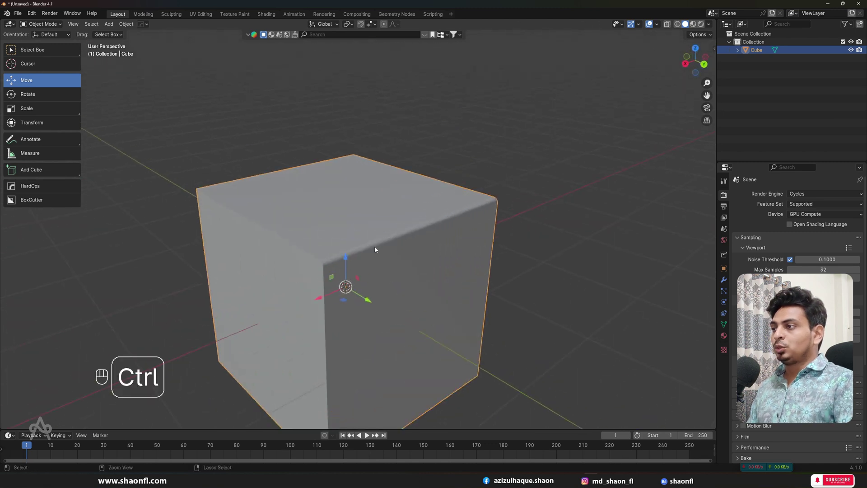
# Step: Undo the bevels and selections back to the plain cube with its whole top face selected in Edit Mode
pyautogui.hotkey('ctrl', 'z')
pyautogui.hotkey('ctrl', 'z')
pyautogui.hotkey('ctrl', 'z')
pyautogui.hotkey('ctrl', 'z')
pyautogui.hotkey('ctrl', 'z')
pyautogui.hotkey('ctrl', 'z')
pyautogui.hotkey('ctrl', 'z')
pyautogui.hotkey('ctrl', 'z')
pyautogui.hotkey('ctrl', 'z')
pyautogui.hotkey('ctrl', 'z')
pyautogui.hotkey('ctrl', 'z')
pyautogui.hotkey('ctrl', 'z')
pyautogui.hotkey('ctrl', 'z')
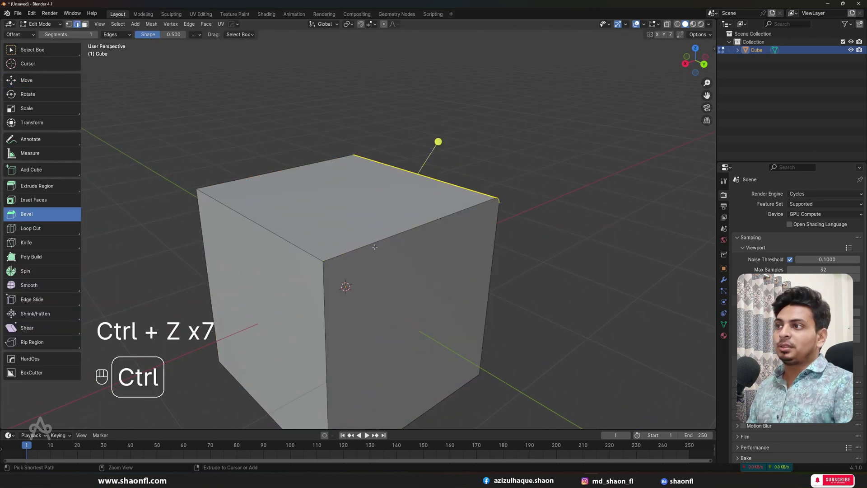
# Step: Select one edge of the cube's top face and bevel it by about 0.839 m with 23 segments
pyautogui.scroll(-5, 374, 247)
pyautogui.moveTo(377, 244); pyautogui.dragTo(359, 232, button='middle')
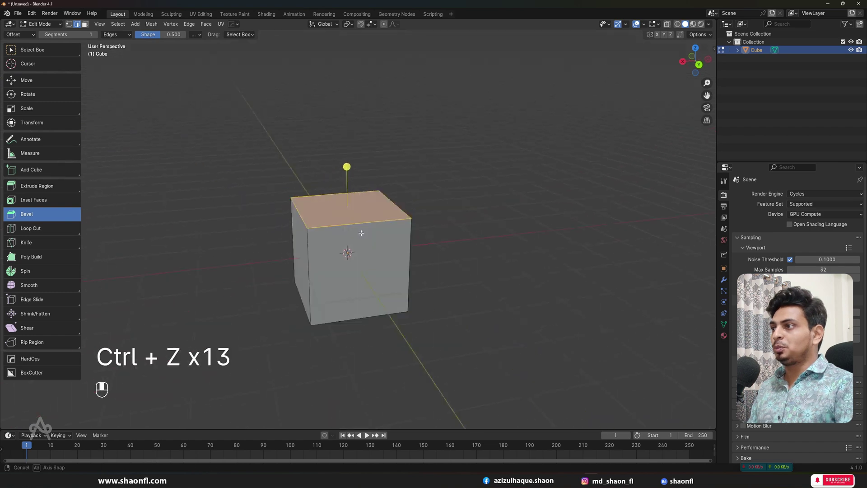
pyautogui.scroll(4, 388, 232)
pyautogui.keyDown('alt'); pyautogui.moveTo(440, 242); pyautogui.dragTo(404, 239, button='middle'); pyautogui.keyUp('alt')
pyautogui.click(425, 209)
pyautogui.moveTo(449, 178); pyautogui.dragTo(536, 188)
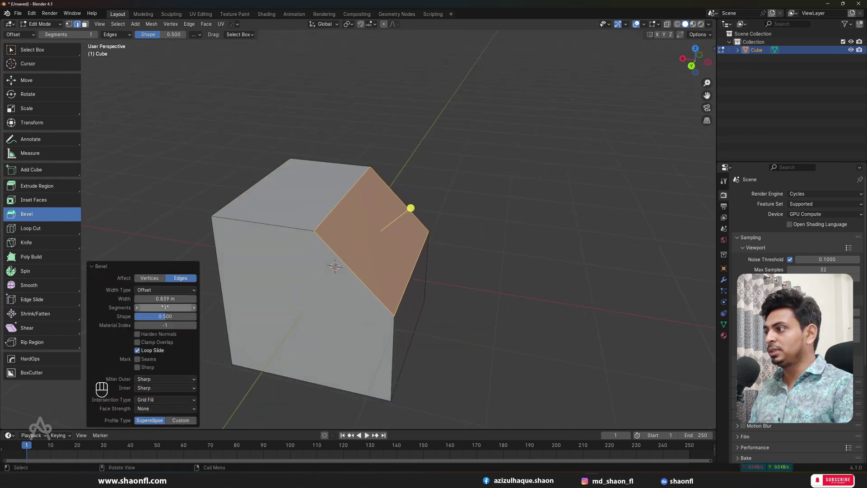
pyautogui.moveTo(165, 307); pyautogui.dragTo(207, 299)
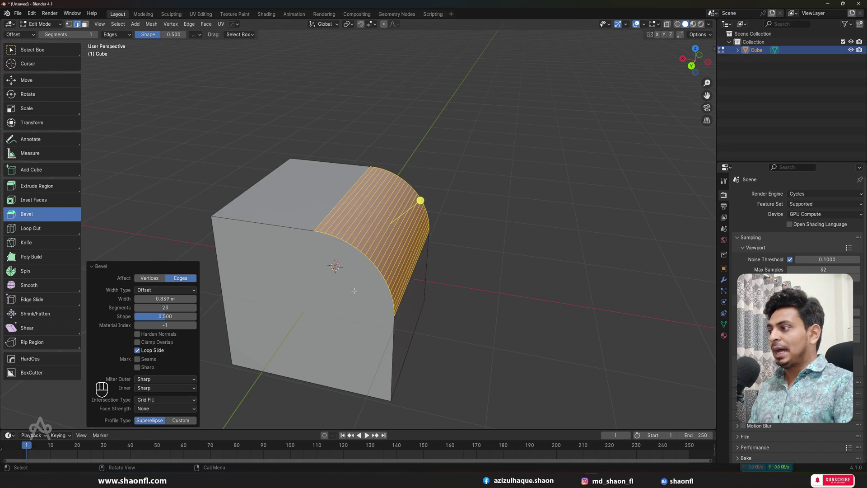
pyautogui.keyDown('alt'); pyautogui.moveTo(207, 299); pyautogui.dragTo(195, 349, button='middle'); pyautogui.keyUp('alt')
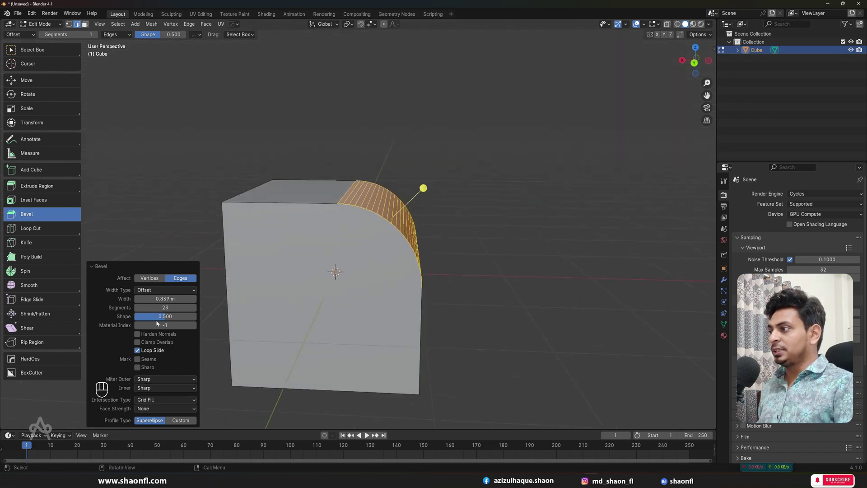
# Step: Try the bevel's shape at 1.000 and Clamp Overlap enabled, restoring each to 0.500 and disabled
pyautogui.moveTo(171, 317); pyautogui.dragTo(197, 315)
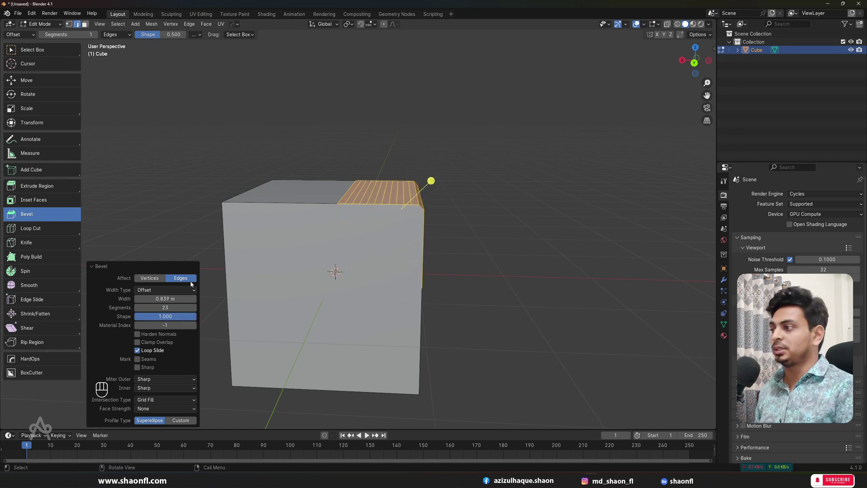
pyautogui.click(183, 315)
pyautogui.write('.5')
pyautogui.press('Return')
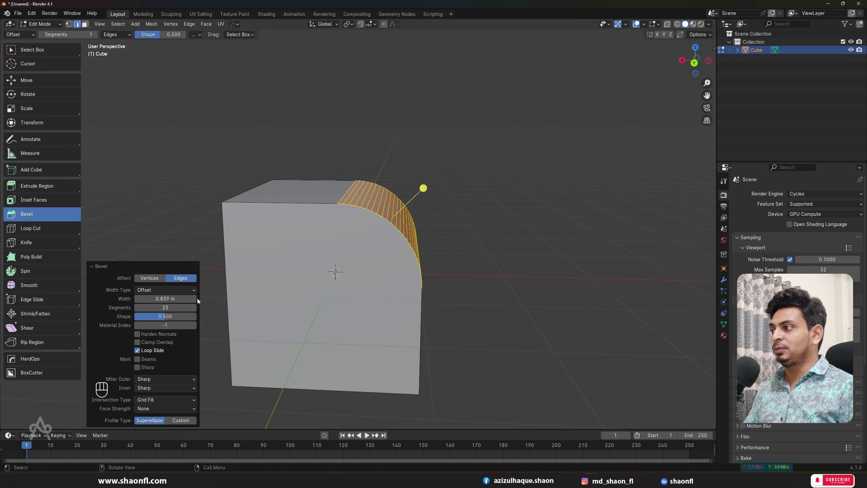
pyautogui.click(163, 343)
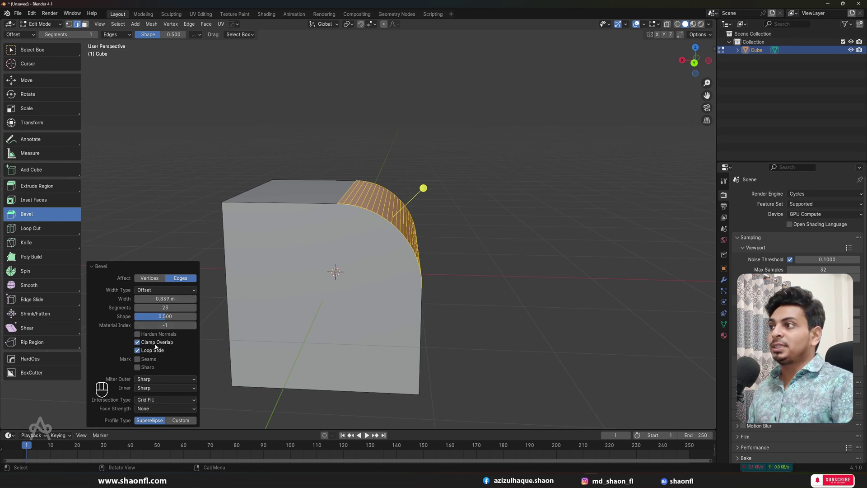
pyautogui.click(164, 343)
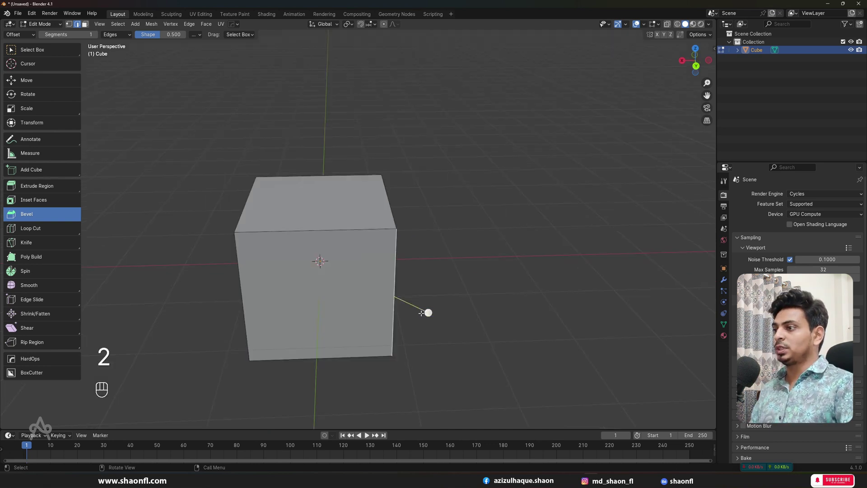
# Step: Bevel one vertical edge of the plain cube by about 0.82 m with 25 segments, and set both outer and inner miters to Arc
pyautogui.moveTo(421, 312); pyautogui.dragTo(466, 326)
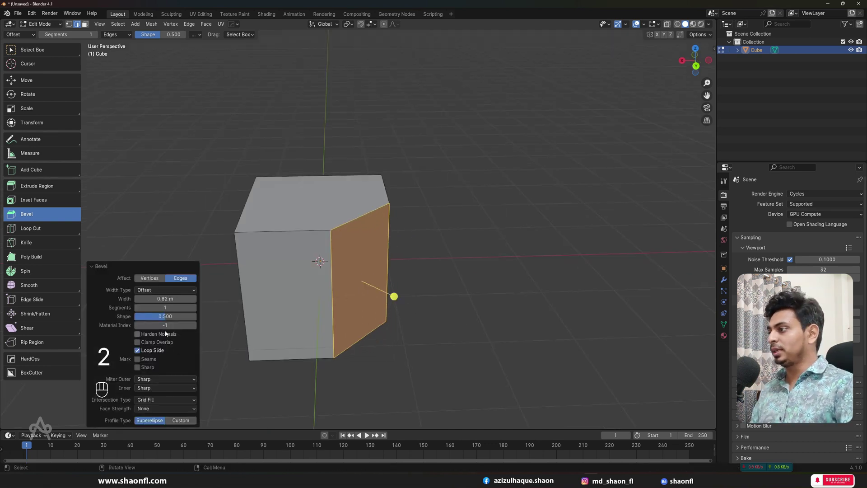
pyautogui.moveTo(166, 307); pyautogui.dragTo(189, 307)
pyautogui.click(160, 379)
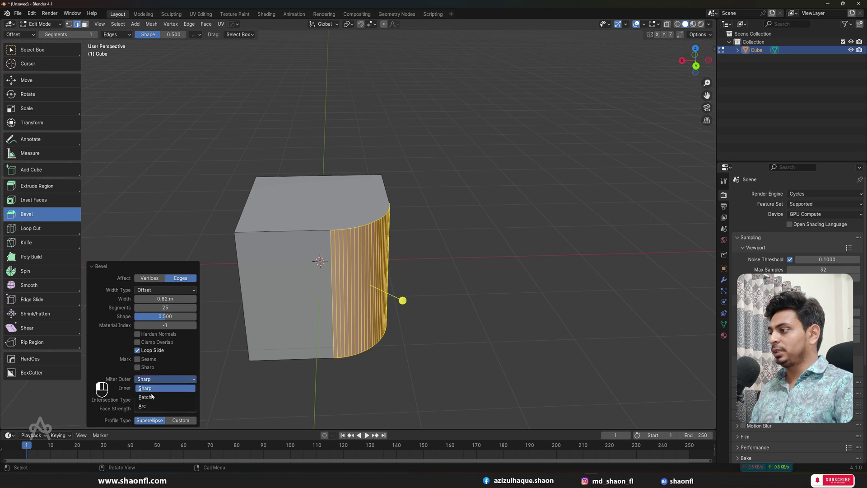
pyautogui.click(144, 405)
pyautogui.click(146, 406)
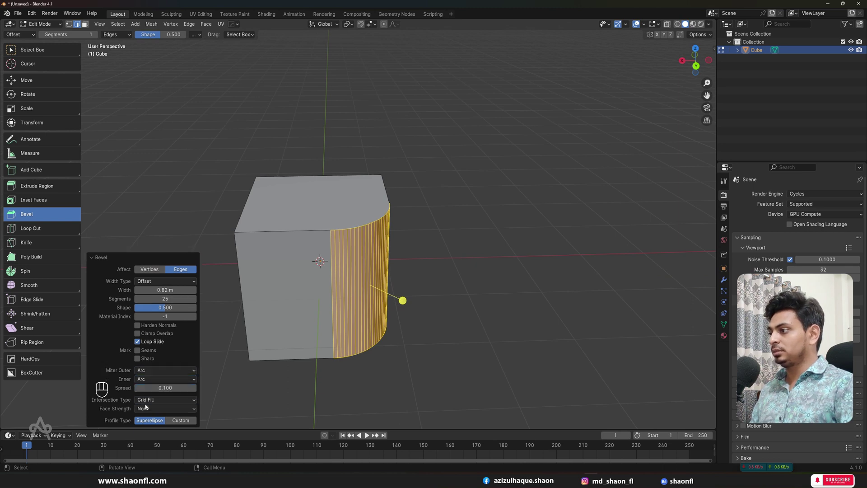
# Step: Try a miter spread of 0.500, and set the spread to 0
pyautogui.moveTo(148, 388); pyautogui.dragTo(155, 387)
pyautogui.click(155, 388)
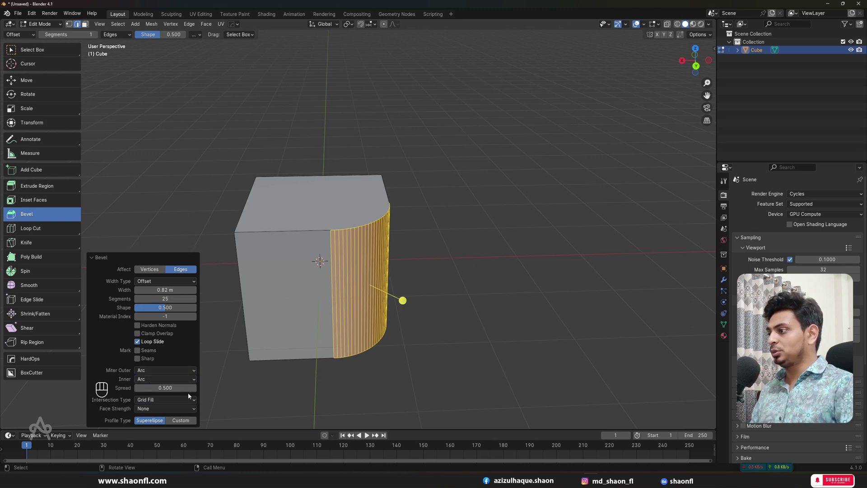
pyautogui.write('10')
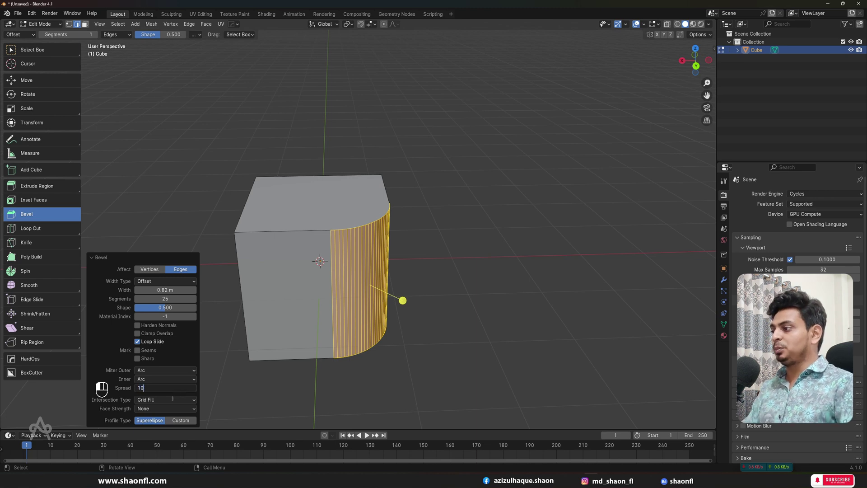
pyautogui.press('BackSpace')
pyautogui.press('BackSpace')
pyautogui.press('Return')
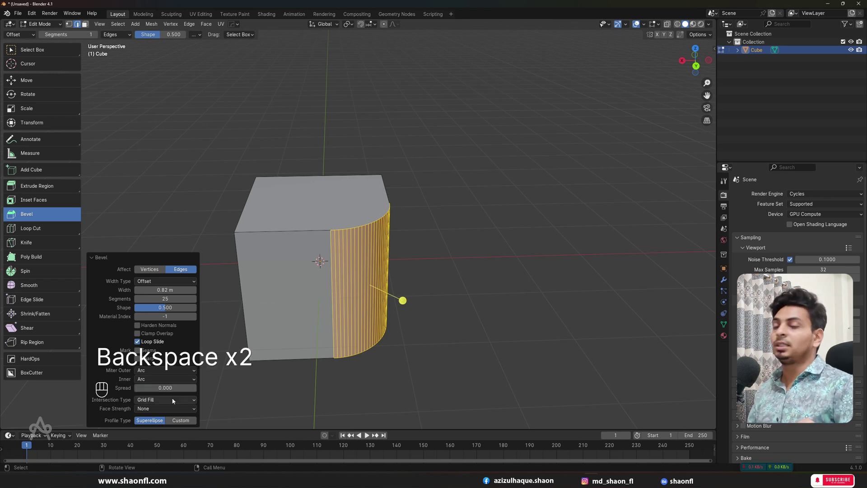
# Step: Set the bevel's outer and inner miters to Sharp and raise its segments to 42
pyautogui.click(160, 370)
pyautogui.click(154, 379)
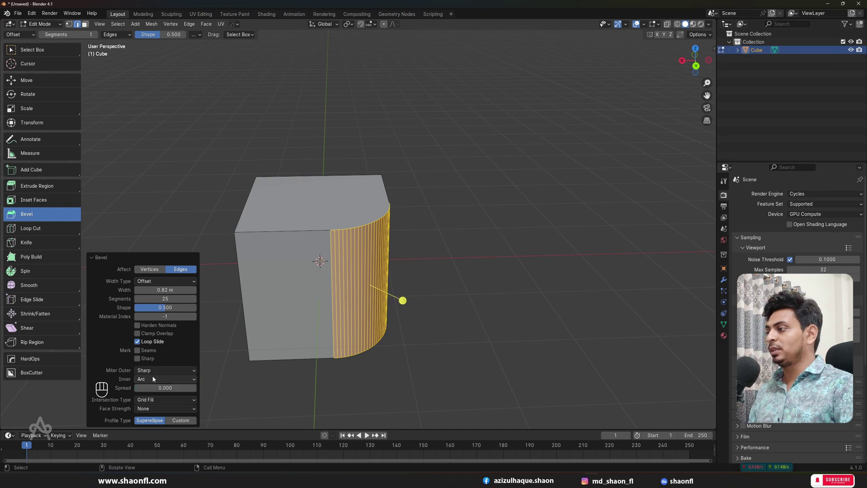
pyautogui.click(153, 379)
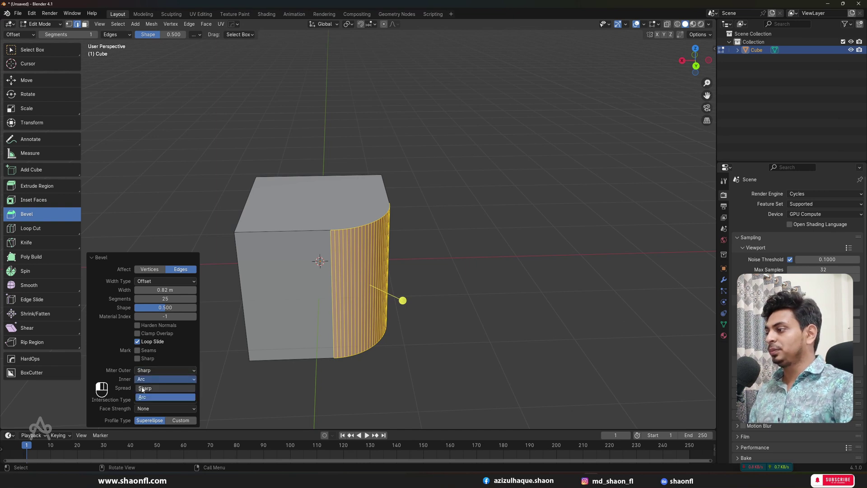
pyautogui.click(145, 387)
pyautogui.moveTo(165, 307); pyautogui.dragTo(193, 307)
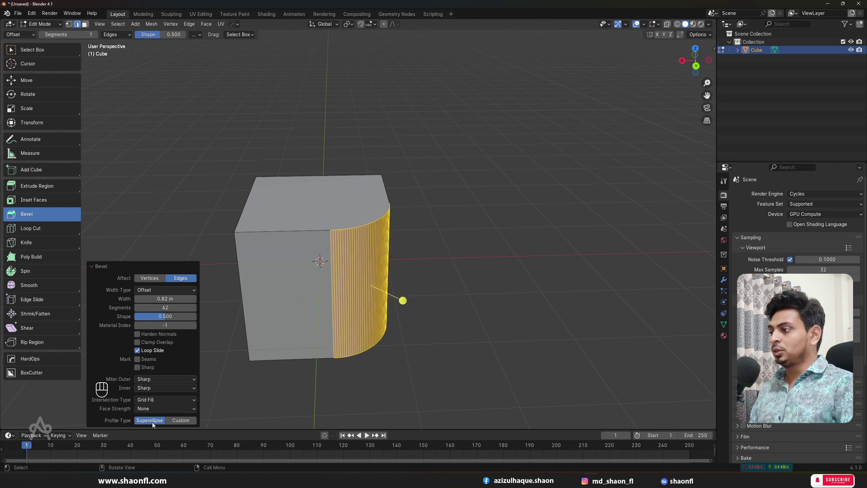
# Step: Switch the bevel profile to Custom and shape its curve into a wave with four control points
pyautogui.click(181, 420)
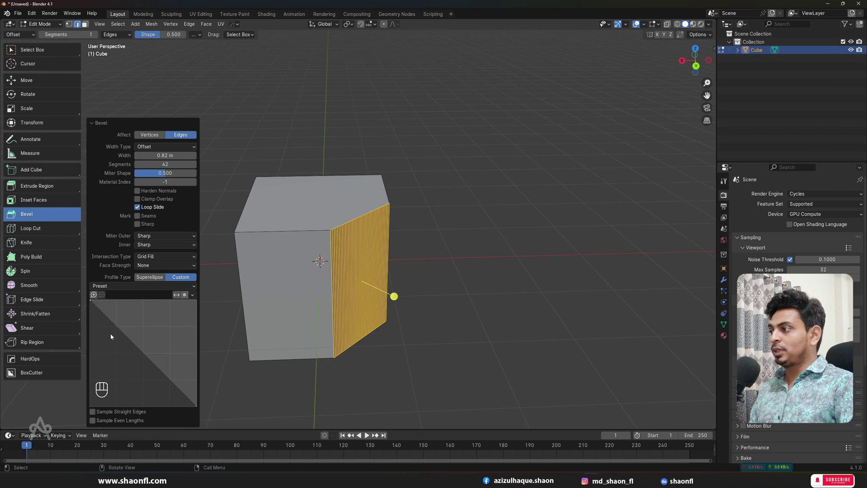
pyautogui.scroll(3, 393, 283)
pyautogui.keyDown('alt'); pyautogui.moveTo(392, 283); pyautogui.dragTo(425, 293); pyautogui.keyUp('alt')
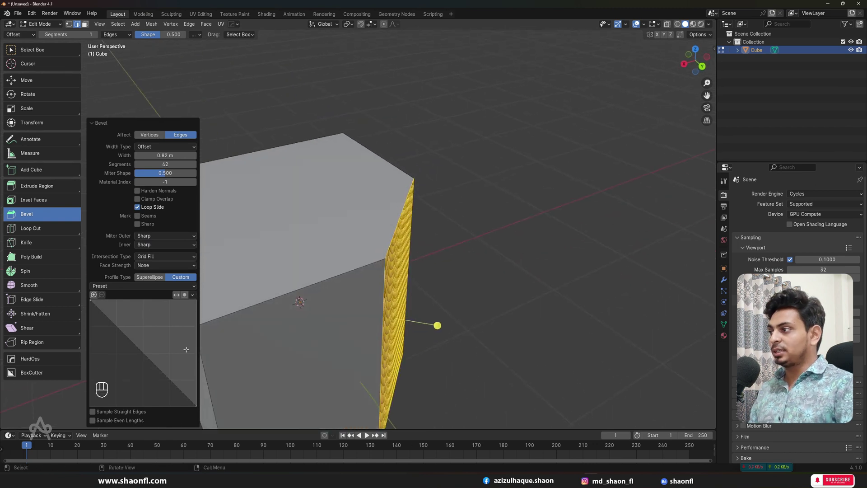
pyautogui.moveTo(114, 324)
pyautogui.mouseDown()
pyautogui.moveTo(135, 302)
pyautogui.moveTo(150, 340)
pyautogui.moveTo(168, 334)
pyautogui.mouseUp()
pyautogui.scroll(-4, 309, 277)
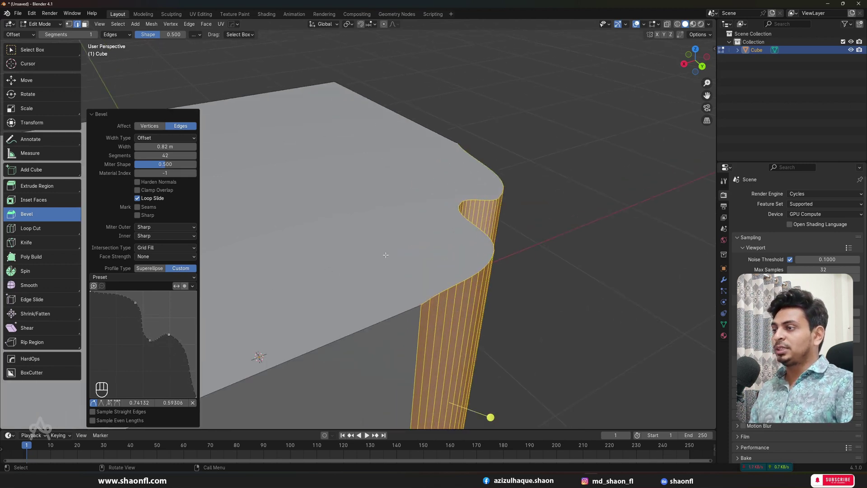
pyautogui.keyDown('alt'); pyautogui.moveTo(309, 277); pyautogui.dragTo(384, 298, button='middle'); pyautogui.keyUp('alt')
pyautogui.click(185, 349)
pyautogui.moveTo(185, 349); pyautogui.dragTo(188, 344)
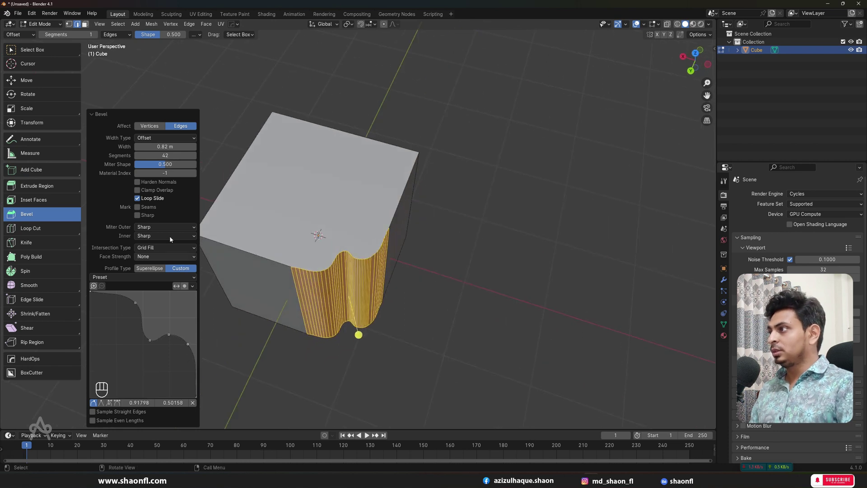
# Step: Raise the bevel's segments to 64 and reshape the custom profile curve into a deep valley followed by a peak
pyautogui.moveTo(165, 155); pyautogui.dragTo(203, 156)
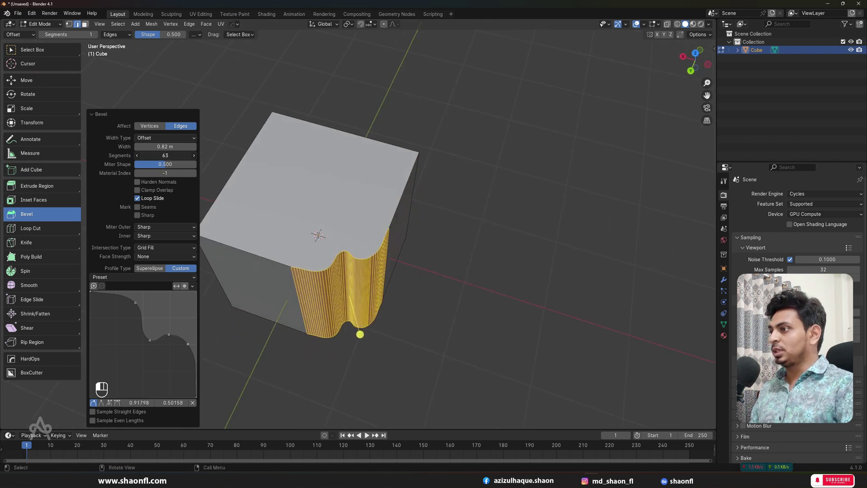
pyautogui.scroll(4, 367, 226)
pyautogui.scroll(-3, 366, 225)
pyautogui.keyDown('alt'); pyautogui.moveTo(361, 316); pyautogui.dragTo(429, 289, button='middle'); pyautogui.keyUp('alt')
pyautogui.moveTo(135, 302); pyautogui.dragTo(150, 312)
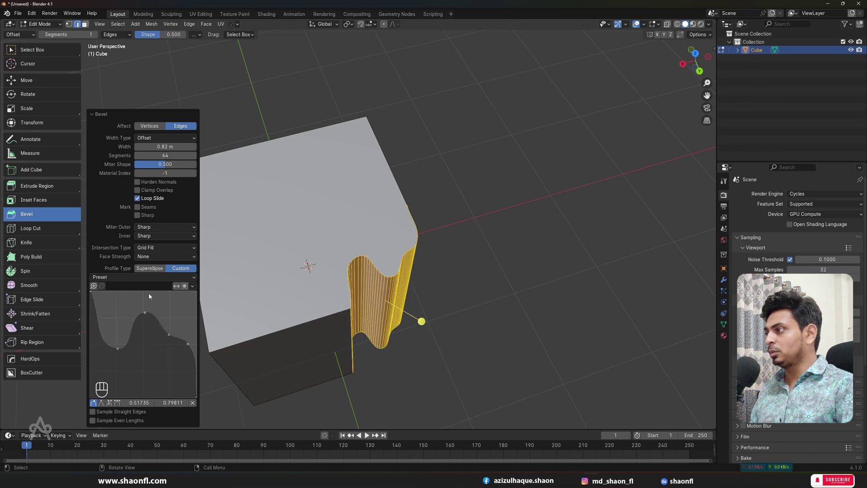
# Step: Try the Support Loops and Cornice Molding presets on the custom bevel profile
pyautogui.click(125, 277)
pyautogui.click(118, 293)
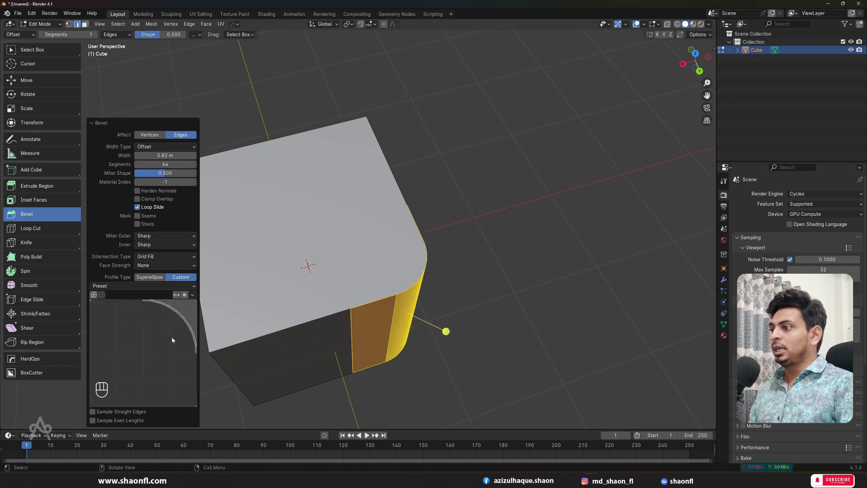
pyautogui.click(124, 286)
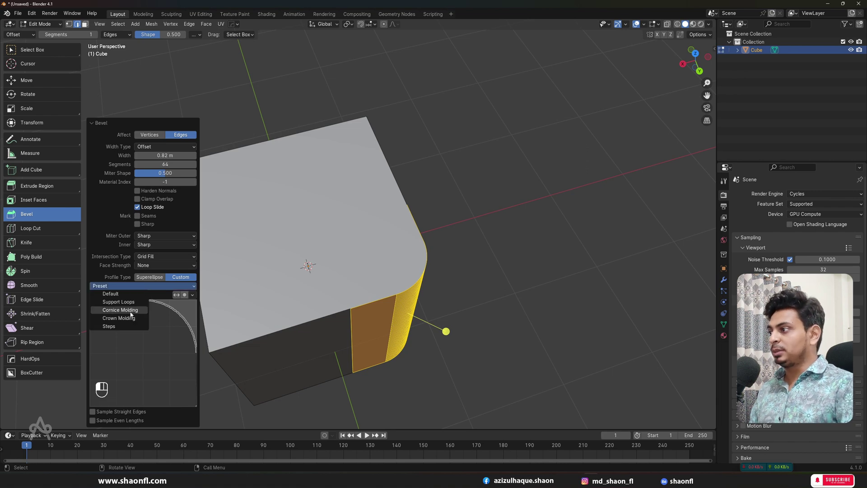
pyautogui.click(118, 307)
pyautogui.keyDown('alt'); pyautogui.moveTo(367, 298); pyautogui.dragTo(435, 303, button='middle'); pyautogui.keyUp('alt')
# Step: Try the Crown Molding preset on the custom bevel profile
pyautogui.click(134, 286)
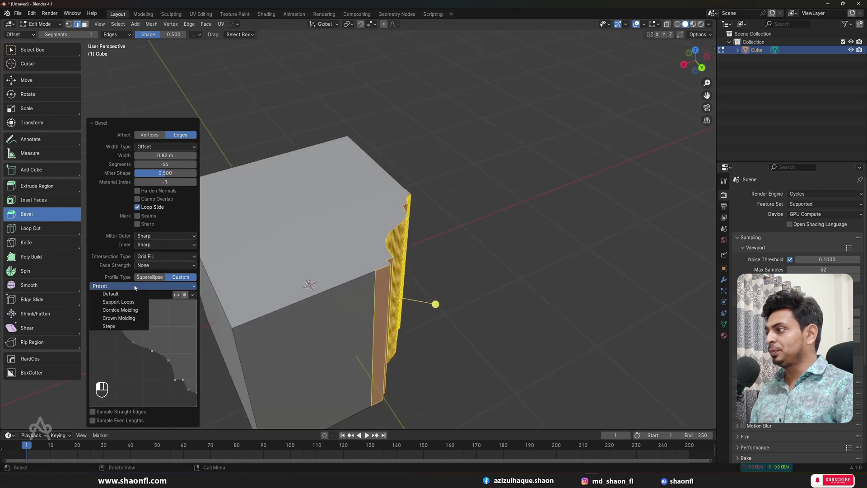
pyautogui.click(118, 319)
pyautogui.keyDown('alt'); pyautogui.moveTo(343, 289); pyautogui.dragTo(325, 288, button='middle'); pyautogui.keyUp('alt')
pyautogui.scroll(5, 320, 287)
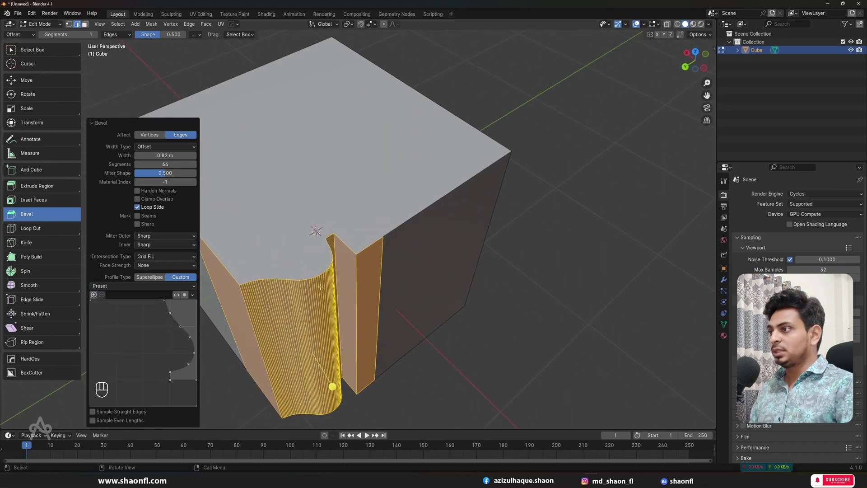
# Step: Apply the Steps preset to the custom bevel profile and examine the stepped corner up close
pyautogui.click(101, 286)
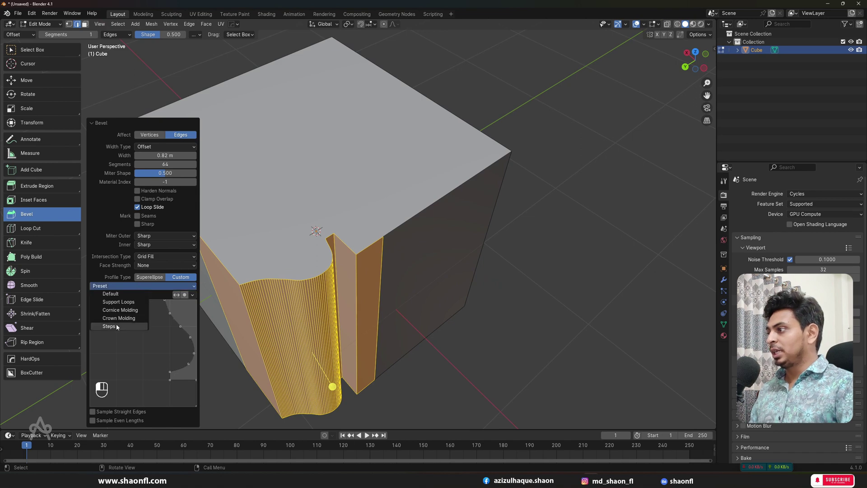
pyautogui.click(115, 324)
pyautogui.keyDown('alt'); pyautogui.moveTo(277, 318); pyautogui.dragTo(397, 362, button='middle'); pyautogui.keyUp('alt')
pyautogui.scroll(5, 389, 276)
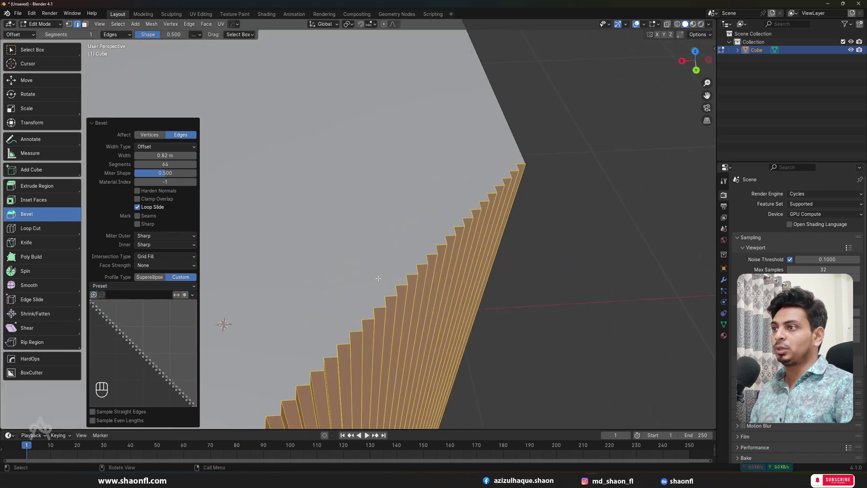
pyautogui.scroll(-6, 365, 273)
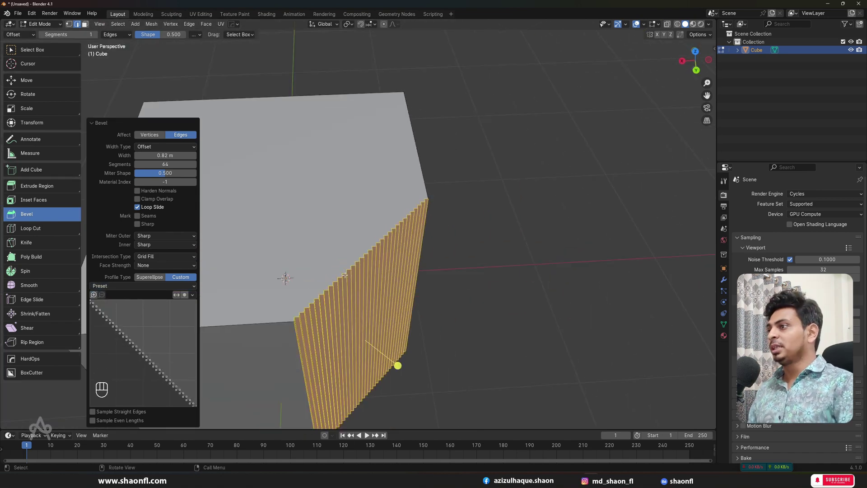
pyautogui.scroll(2, 344, 274)
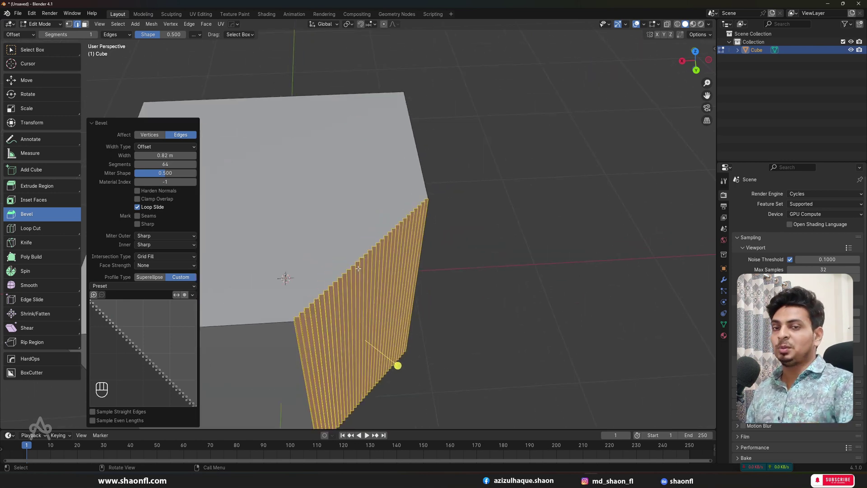
pyautogui.scroll(-3, 361, 269)
pyautogui.scroll(-3, 362, 264)
pyautogui.scroll(3, 362, 264)
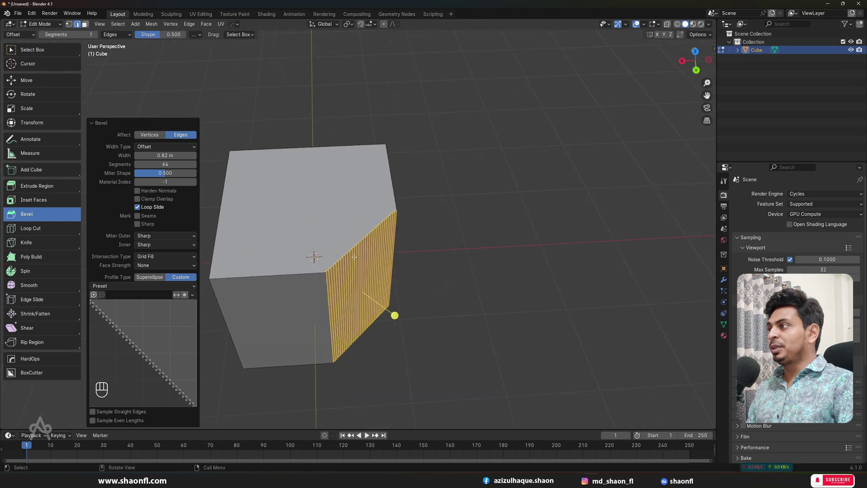
pyautogui.scroll(-3, 364, 259)
# Step: Return to Object Mode and delete the beveled cube
pyautogui.press('Tab')
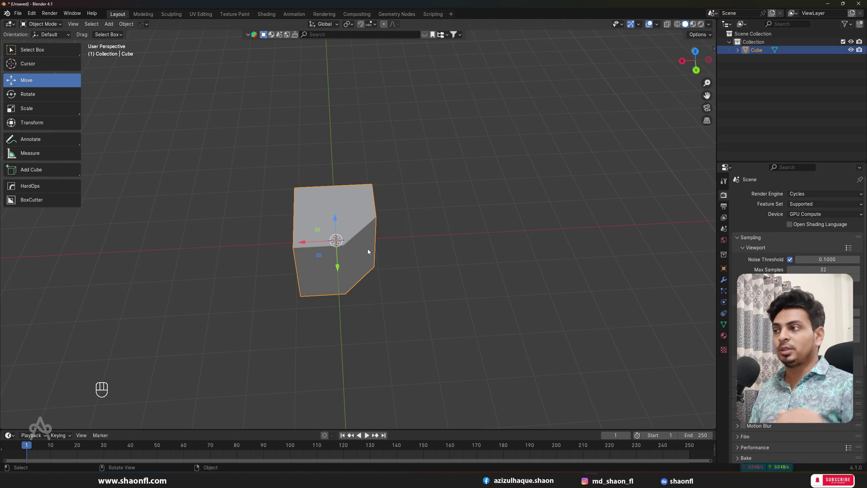
pyautogui.scroll(3, 368, 252)
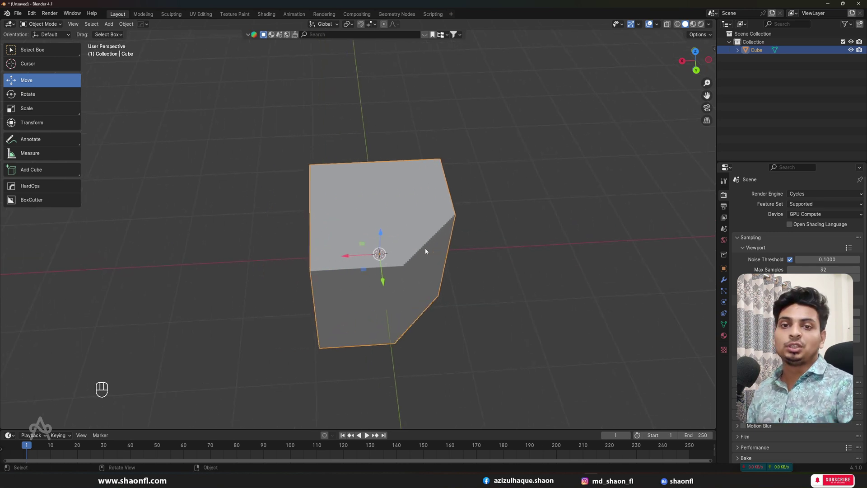
pyautogui.press('c')
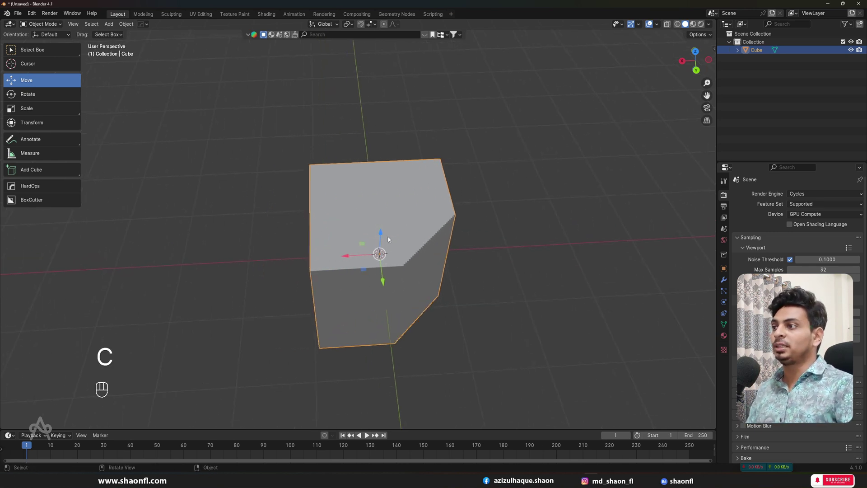
pyautogui.press('x')
pyautogui.click(423, 251)
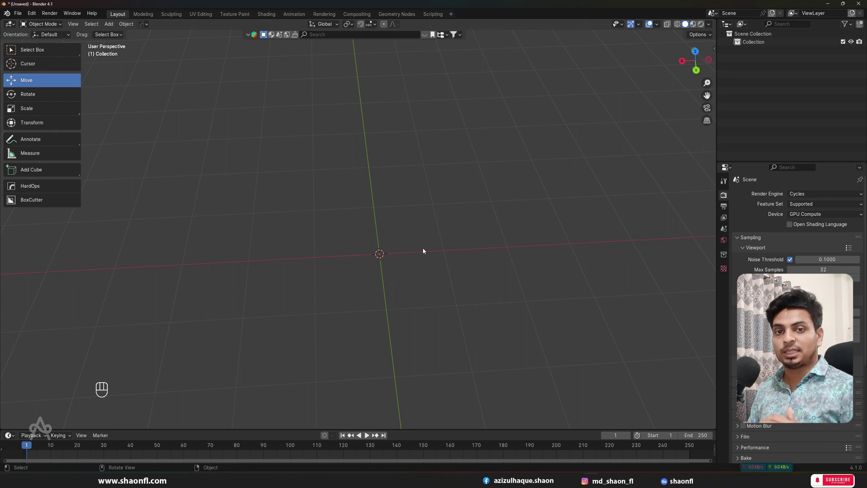
# Step: Add a new mesh cube at the world origin and enter Edit Mode on it
pyautogui.hotkey('shift', 'a')
pyautogui.moveTo(406, 242)
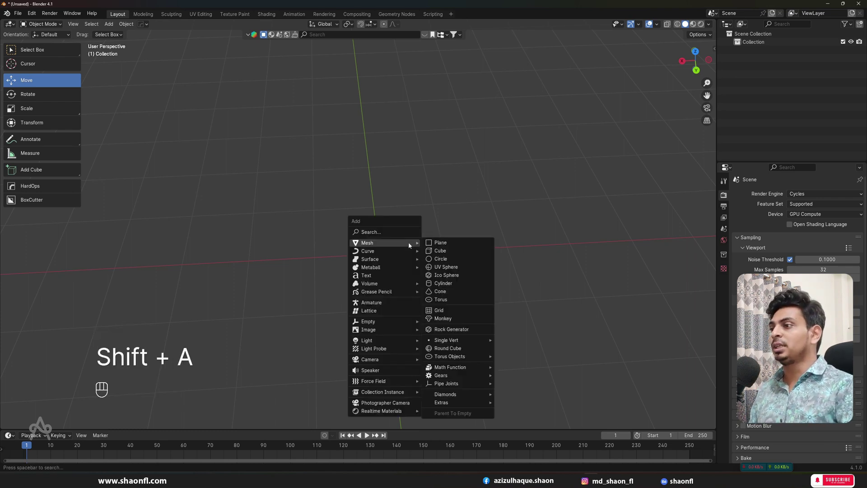
pyautogui.click(440, 250)
pyautogui.press('Tab')
pyautogui.moveTo(433, 226); pyautogui.dragTo(378, 219, button='middle')
# Step: Select all of the new cube's geometry and bevel every edge narrowly, with enough segments to round them smoothly
pyautogui.hotkey('alt', 'a')
pyautogui.press('a')
pyautogui.moveTo(379, 219); pyautogui.dragTo(85, 243)
pyautogui.moveTo(165, 307); pyautogui.dragTo(316, 289)
# Step: Examine the rounded cube from several angles in Object Mode, and return to Edit Mode
pyautogui.press('Tab')
pyautogui.scroll(-4, 543, 225)
pyautogui.moveTo(471, 253)
pyautogui.keyDown('alt'); pyautogui.mouseDown()
pyautogui.moveTo(450, 204)
pyautogui.moveTo(412, 162)
pyautogui.moveTo(484, 250)
pyautogui.mouseUp(); pyautogui.keyUp('alt')
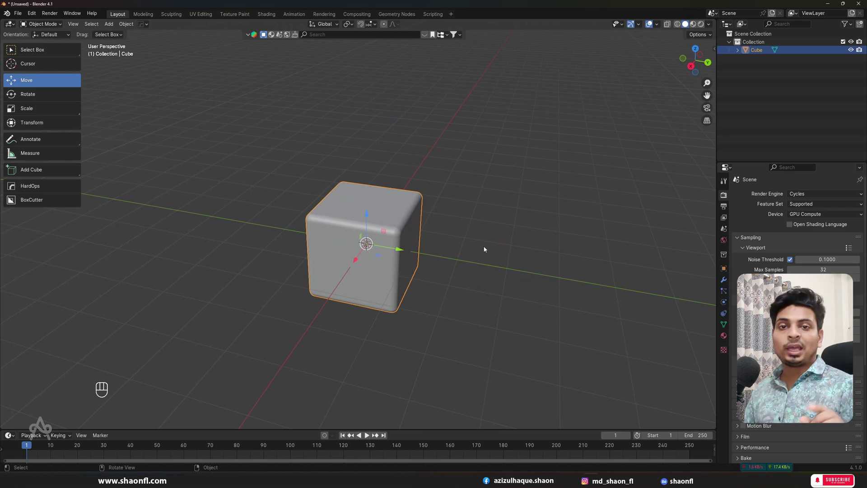
pyautogui.keyDown('alt'); pyautogui.moveTo(484, 249); pyautogui.dragTo(380, 172); pyautogui.keyUp('alt')
pyautogui.scroll(4, 429, 238)
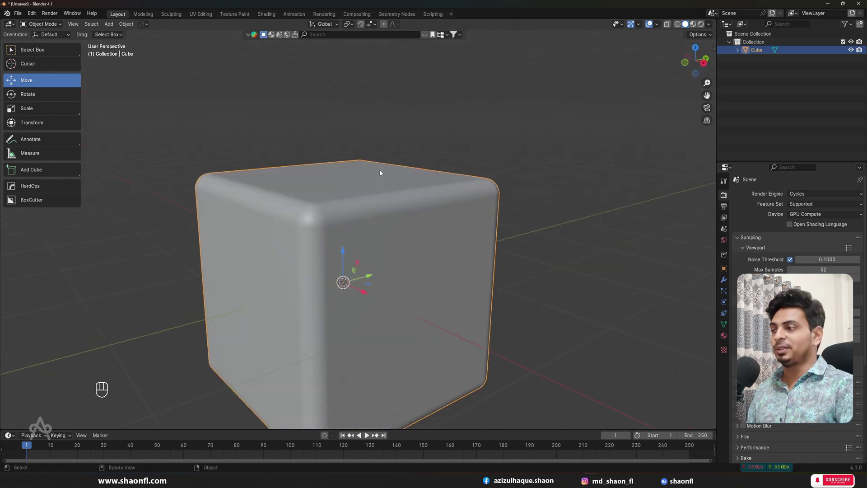
pyautogui.scroll(-5, 380, 173)
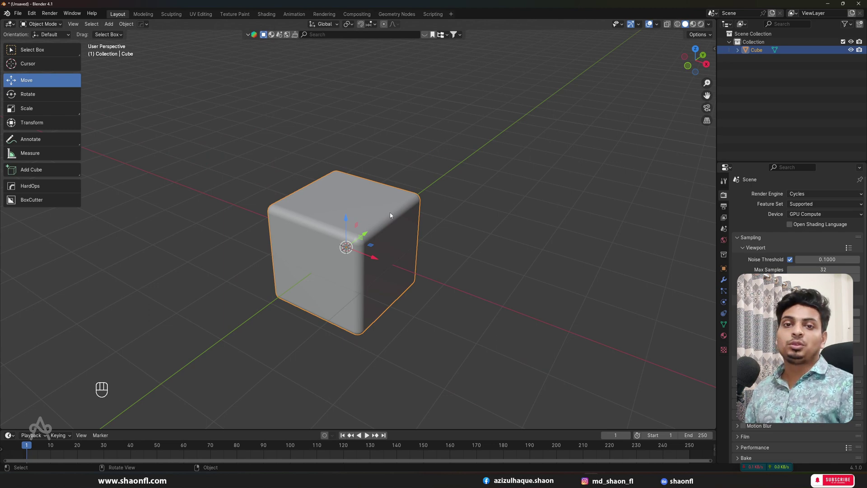
pyautogui.press('Tab')
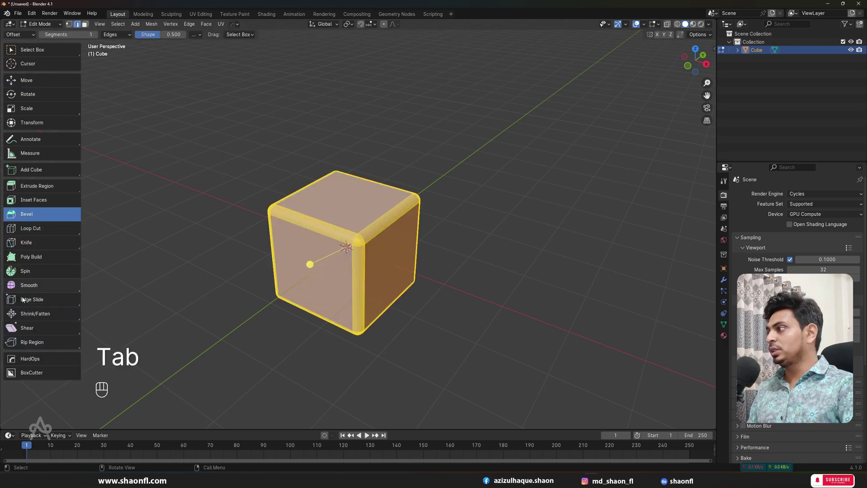